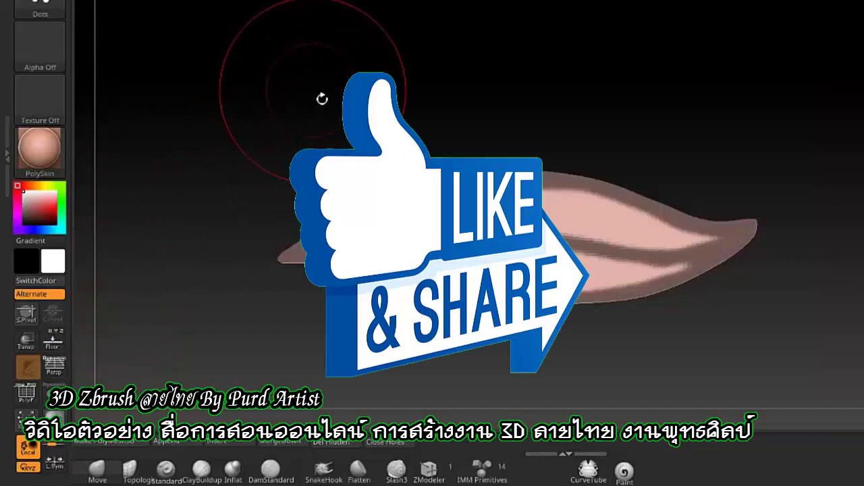
Invert the leaf mask and carve a DamStandard groove along its centre with Alpha 38
ctrl+click(331, 134)
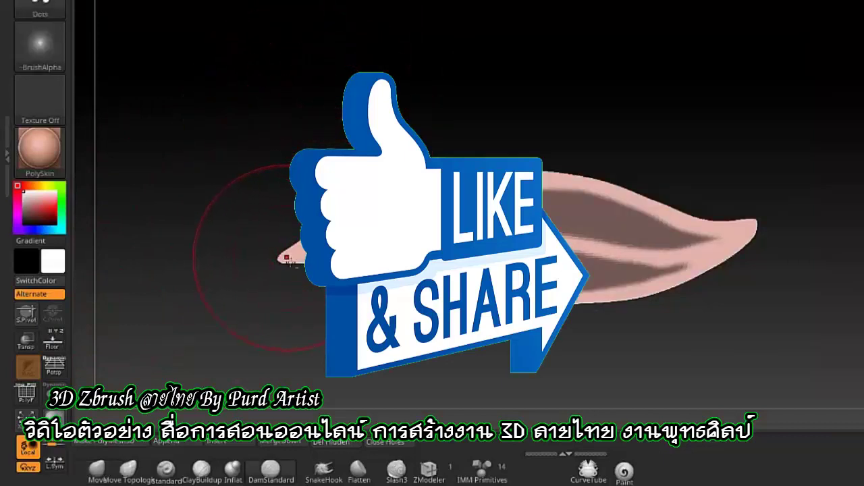
drag(412, 135, 432, 137)
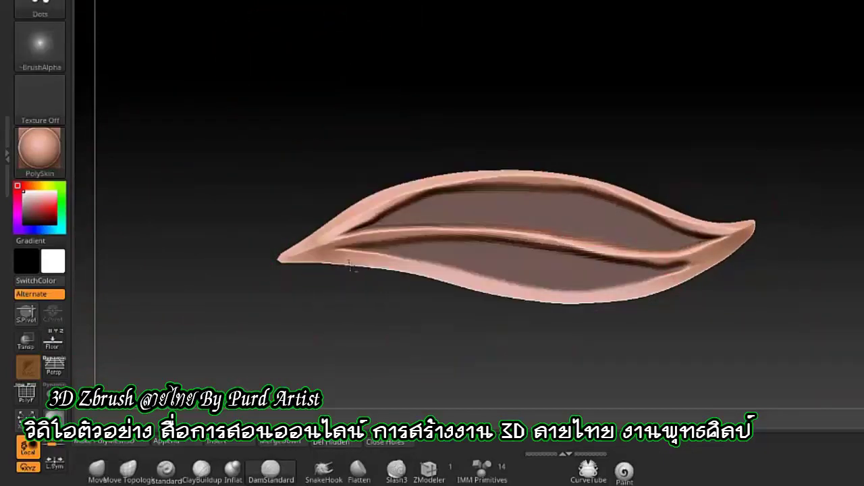
mouse_move(358, 201)
mouse_down()
mouse_move(344, 141)
mouse_move(263, 136)
mouse_move(361, 249)
mouse_up()
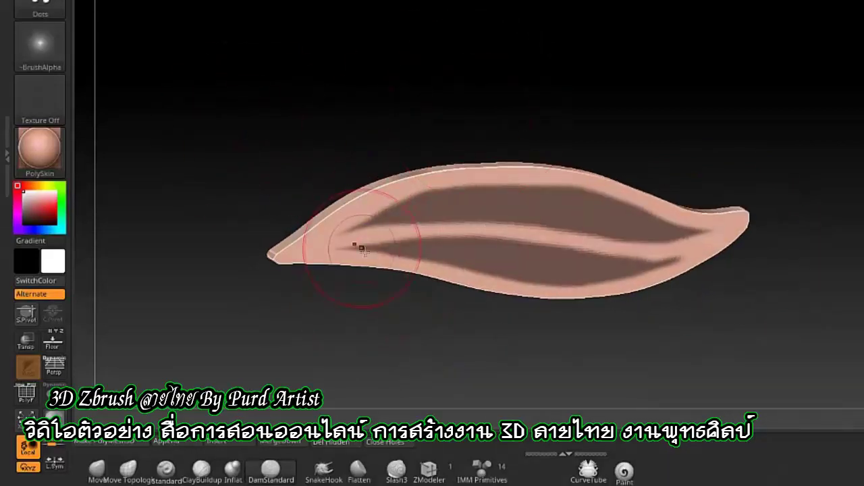
click(27, 37)
click(374, 173)
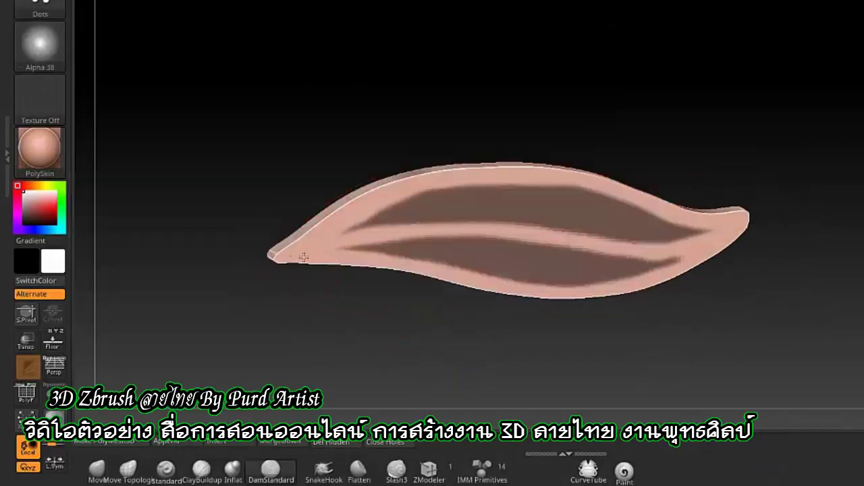
drag(290, 247, 702, 227)
mouse_move(446, 110)
mouse_down()
mouse_move(413, 115)
mouse_move(477, 279)
mouse_up()
drag(702, 203, 547, 231)
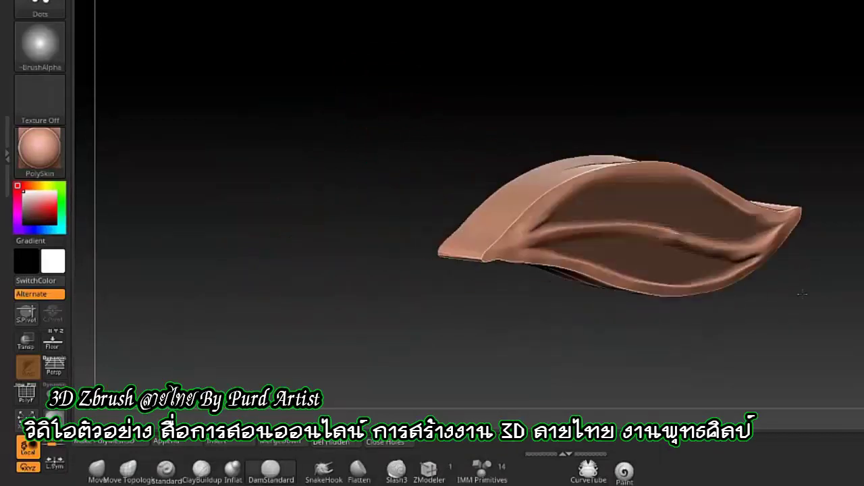
Try the Dots stroke and Alpha 28, then settle on a FreeHand stroke with Alpha Off
ctrl+click(434, 85)
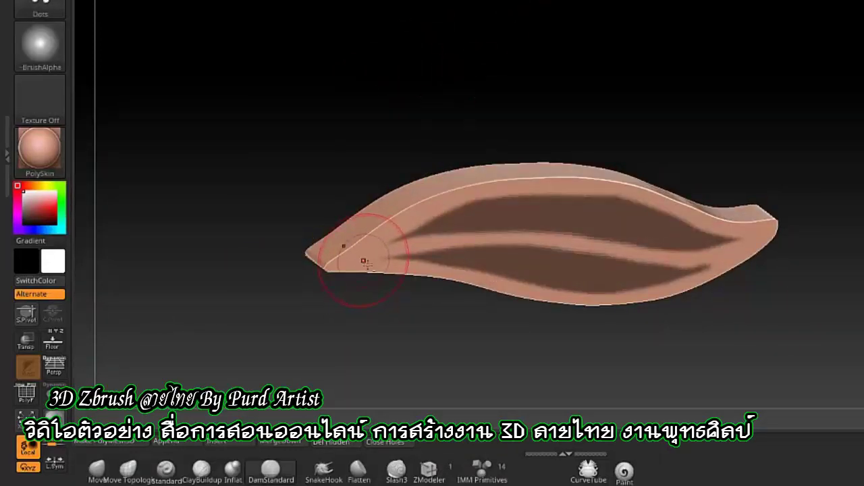
click(40, 6)
click(205, 11)
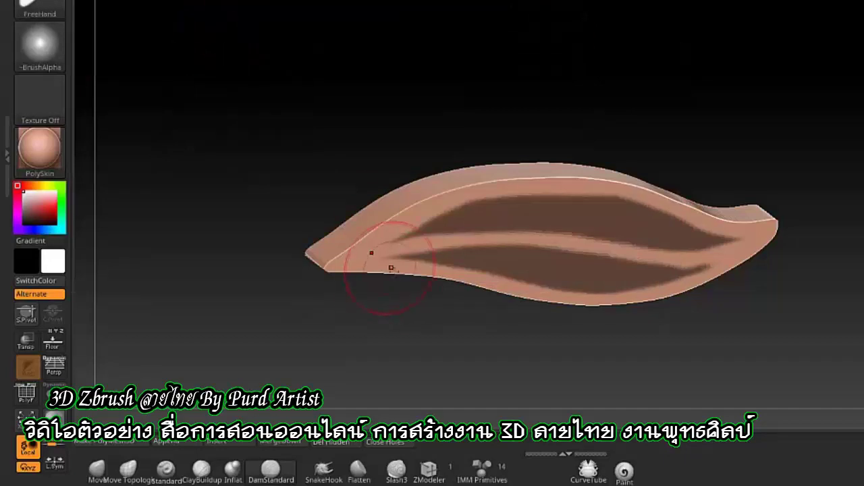
click(39, 44)
click(219, 58)
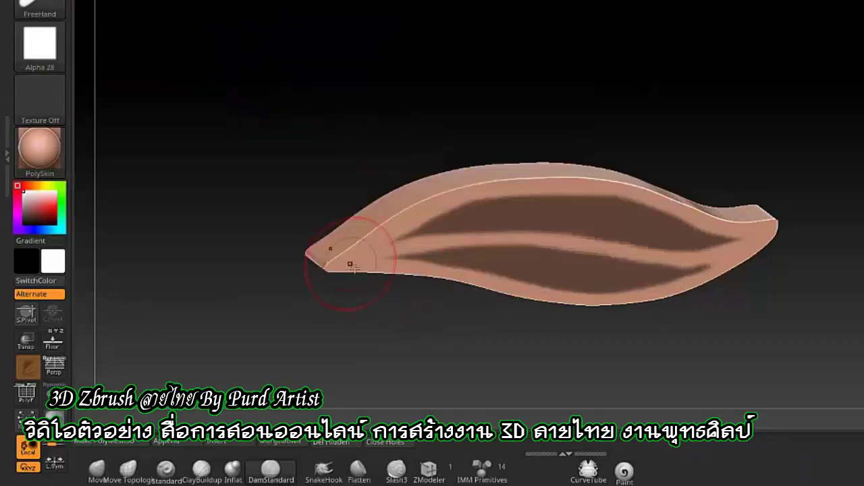
click(40, 44)
click(110, 58)
shift+drag(472, 101, 577, 2)
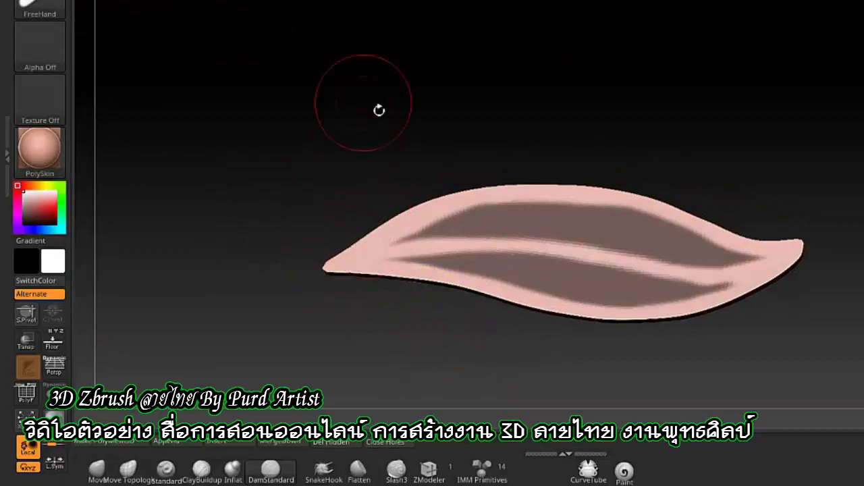
Carve a groove along the leaf's centre using Alpha 38
click(40, 44)
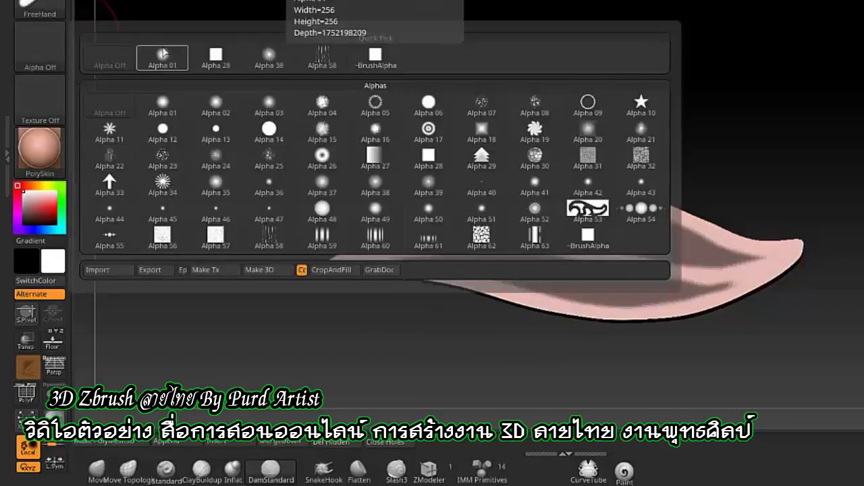
click(347, 57)
drag(365, 253, 790, 246)
shift+drag(336, 162, 283, 102)
Switch to Alpha 39 and deepen the central vein, checking it from angled views
click(40, 44)
click(378, 57)
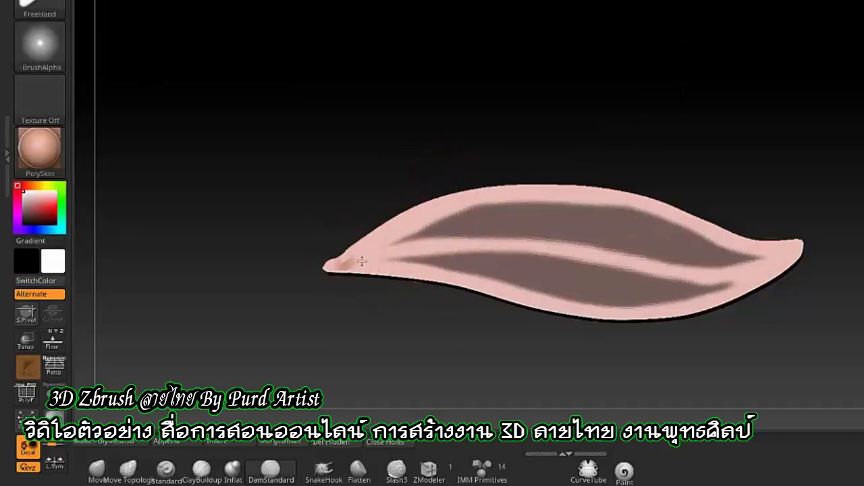
drag(337, 260, 797, 246)
mouse_move(788, 203)
mouse_down()
mouse_move(405, 152)
mouse_move(389, 118)
mouse_up()
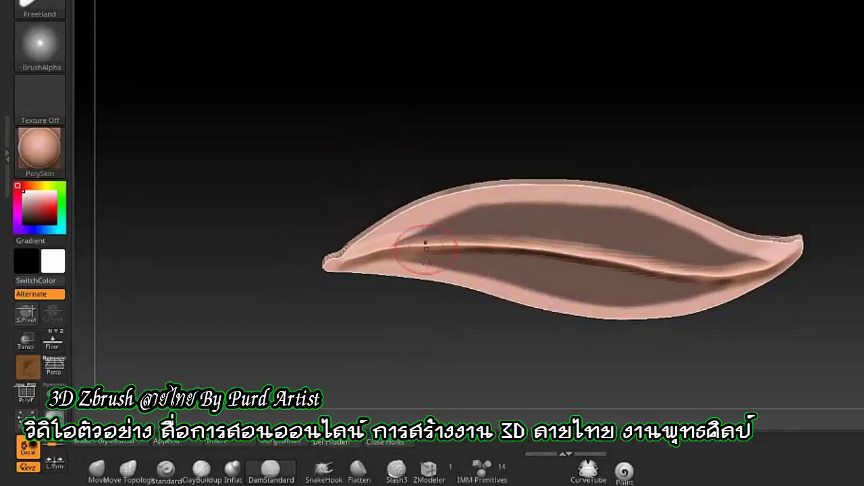
drag(426, 250, 492, 256)
shift+drag(384, 152, 803, 268)
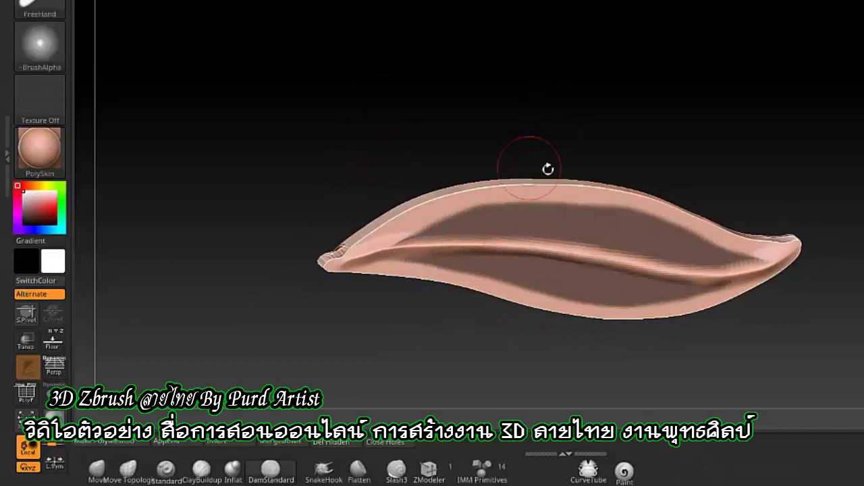
mouse_move(548, 168)
mouse_down()
mouse_move(337, 119)
mouse_move(364, 107)
mouse_up()
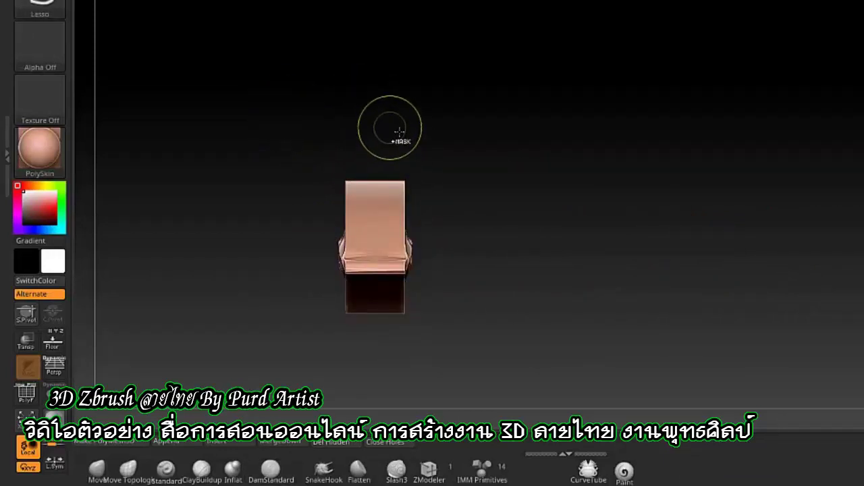
Add a noisy Dots texture to the leaf surface from the front view
drag(331, 72, 376, 135)
key(w)
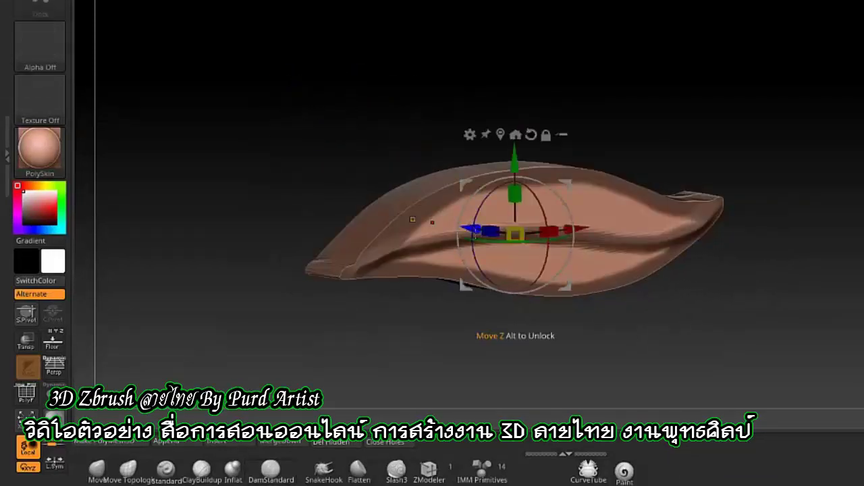
drag(475, 237, 326, 140)
key(q)
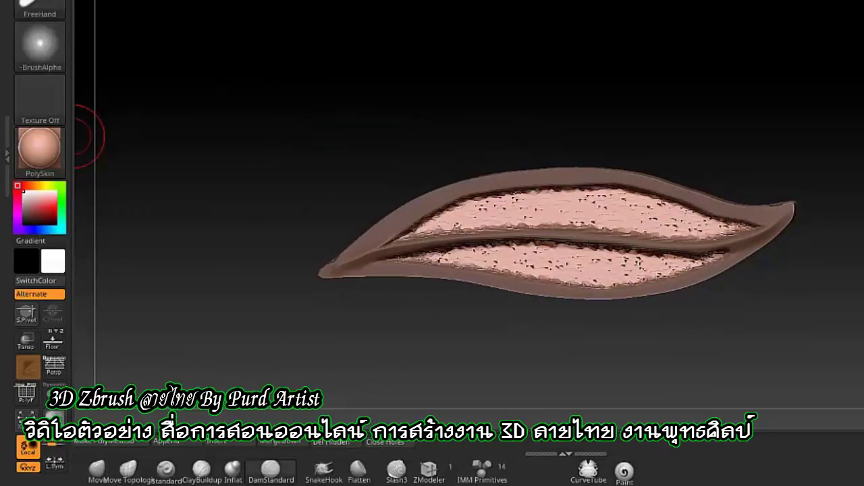
drag(313, 191, 245, 187)
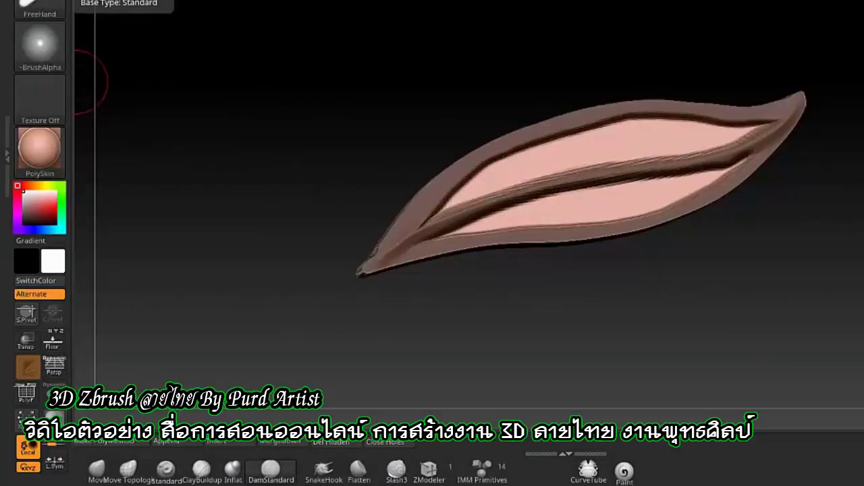
Paint wavy-line texture into the upper lobe using the wavy Alpha 58
click(40, 44)
click(269, 237)
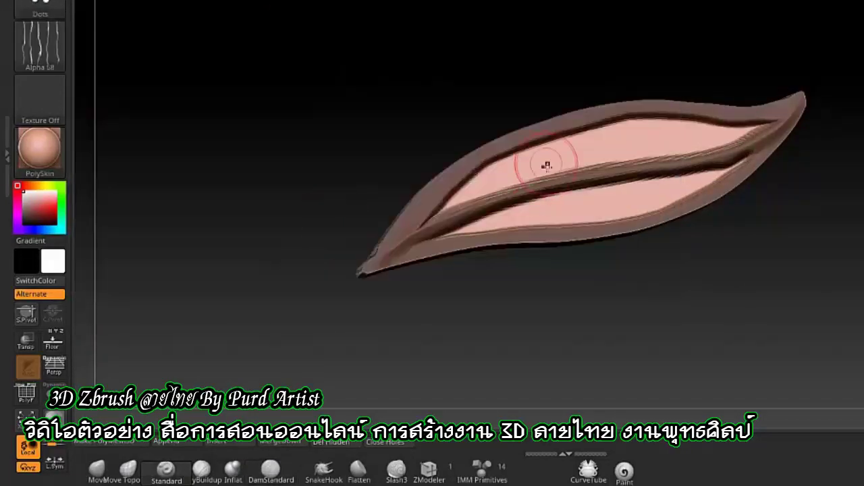
drag(470, 183, 567, 160)
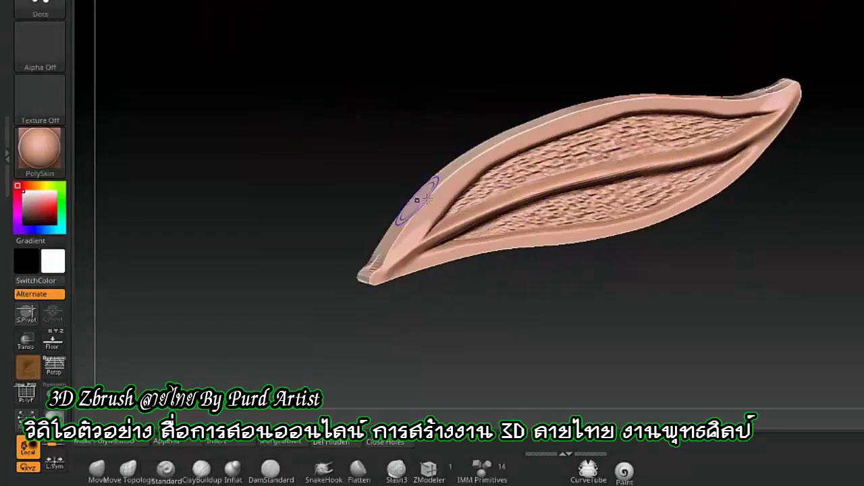
drag(426, 198, 277, 178)
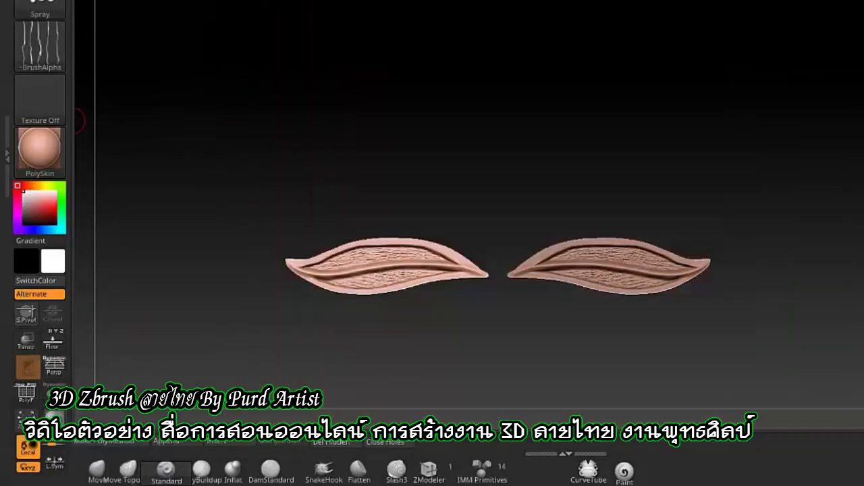
Insert a mirrored copy of the leaf and slide it left, apart from the original
mouse_move(334, 164)
mouse_down()
mouse_move(361, 173)
mouse_move(333, 206)
mouse_up()
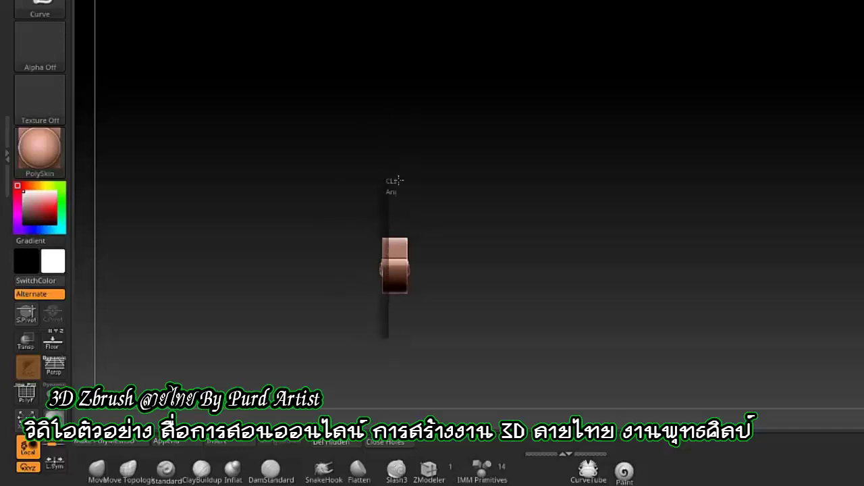
ctrl+shift+drag(398, 181, 394, 287)
drag(360, 316, 428, 262)
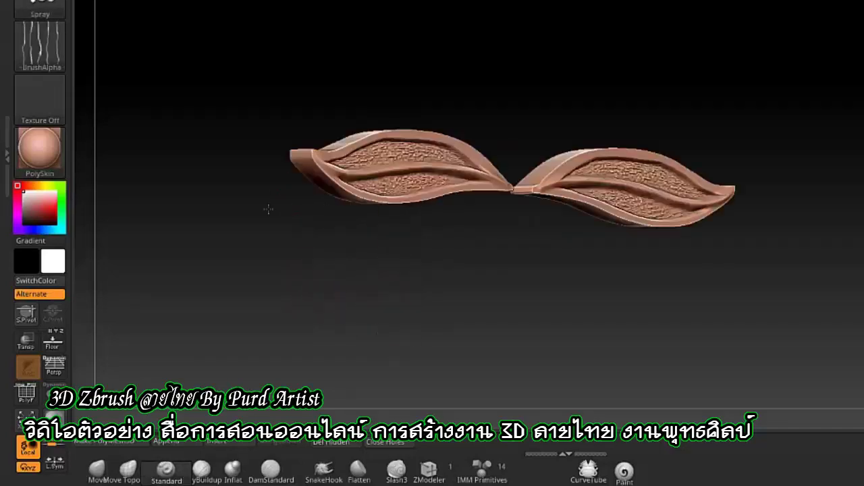
drag(540, 167, 602, 167)
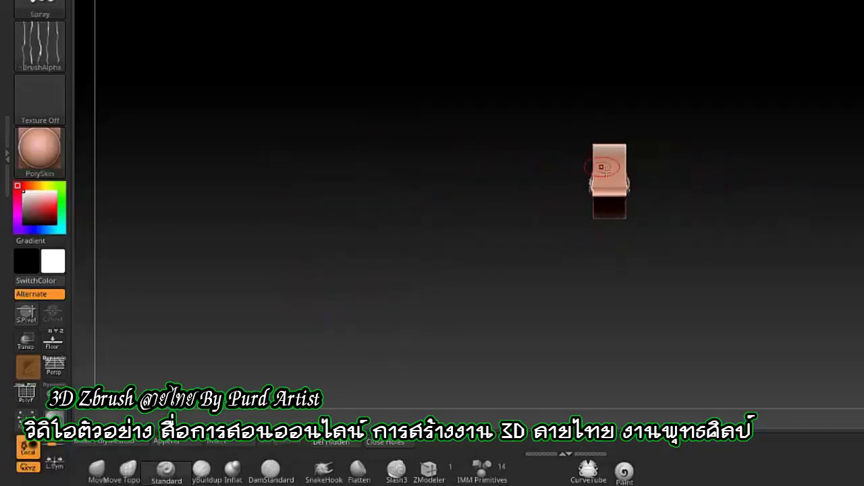
drag(601, 220, 308, 178)
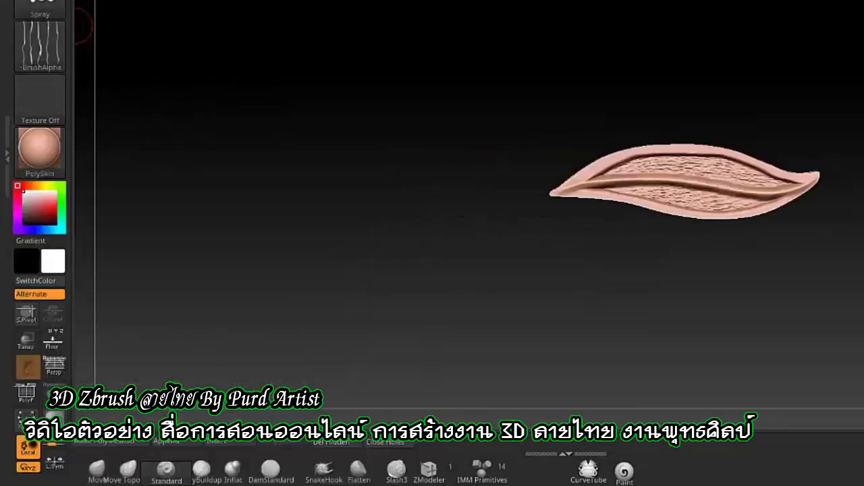
click(7, 473)
click(395, 200)
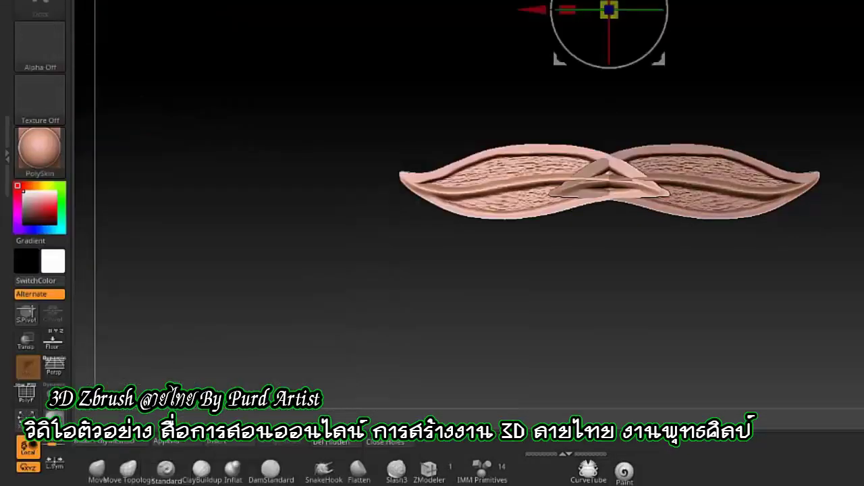
drag(416, 279, 274, 279)
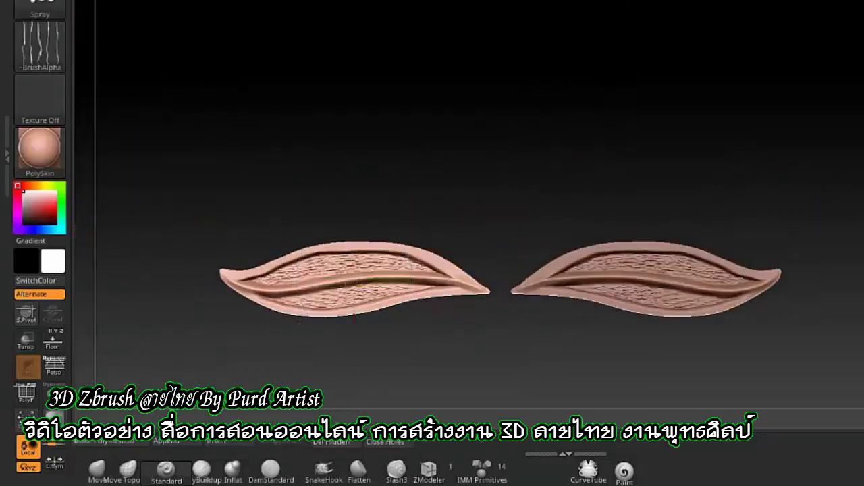
Turn the leaf pair into an InsertMultiMesh brush and undo the stray change
key(ctrl+s)
click(358, 129)
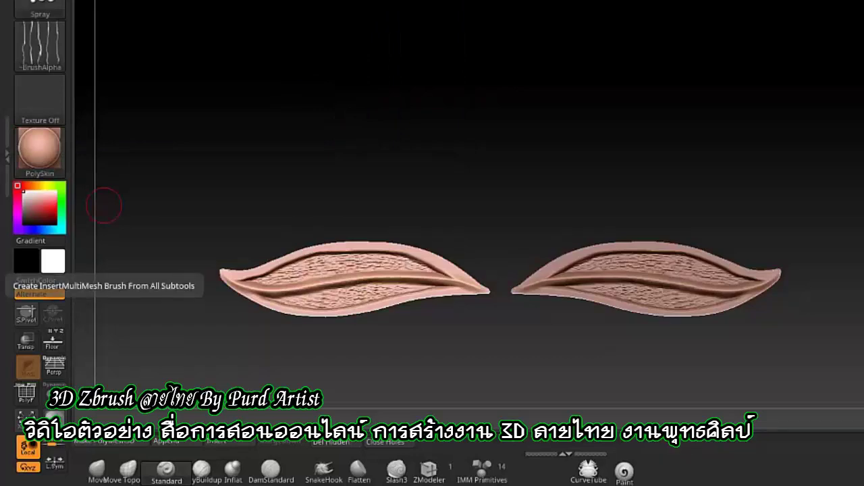
key(ctrl+z)
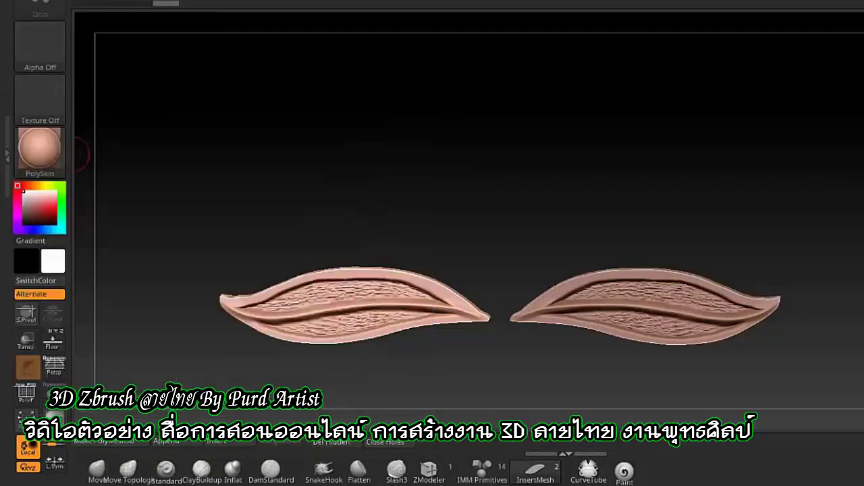
Split off the hidden leaves, insert a mirrored leaf pair below the knife, and bend them upward
key(f)
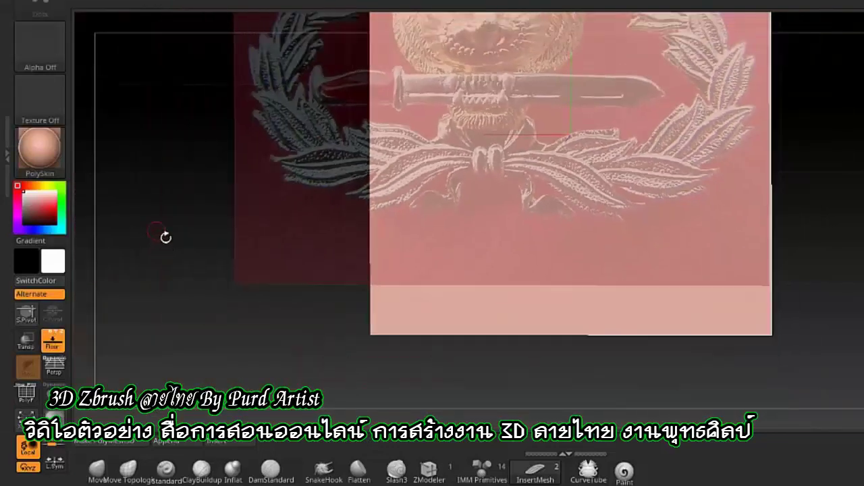
key(ctrl+shift+s)
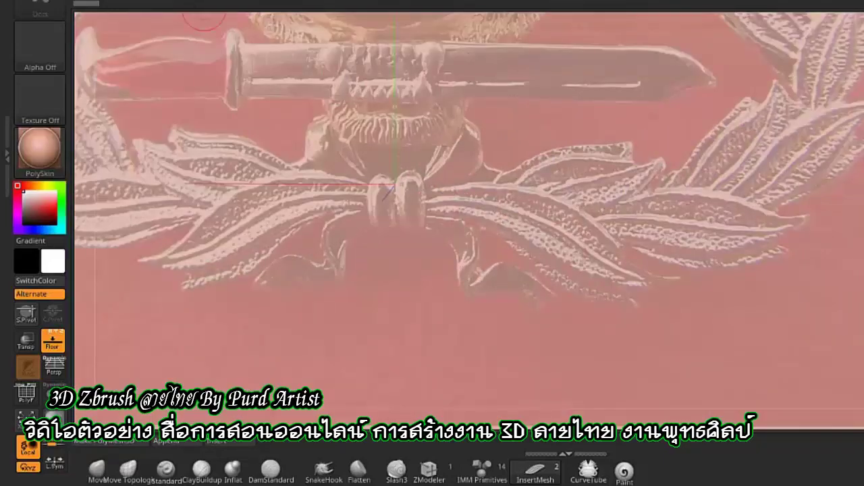
click(517, 215)
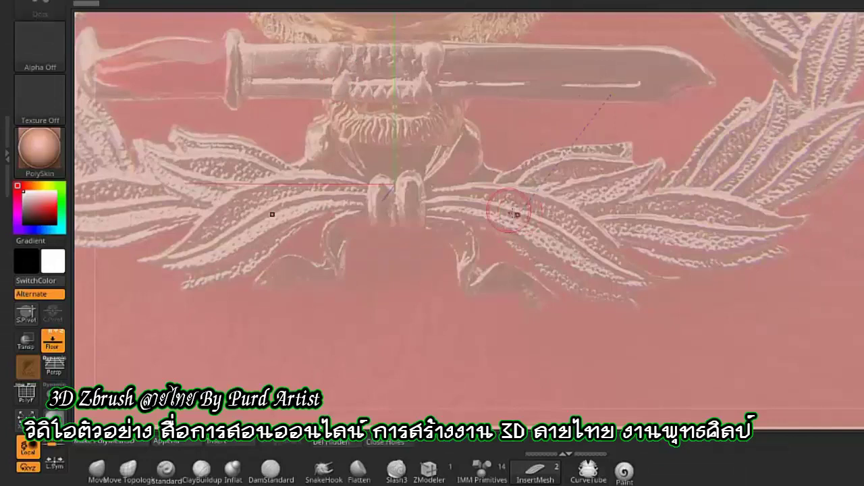
drag(517, 215, 483, 331)
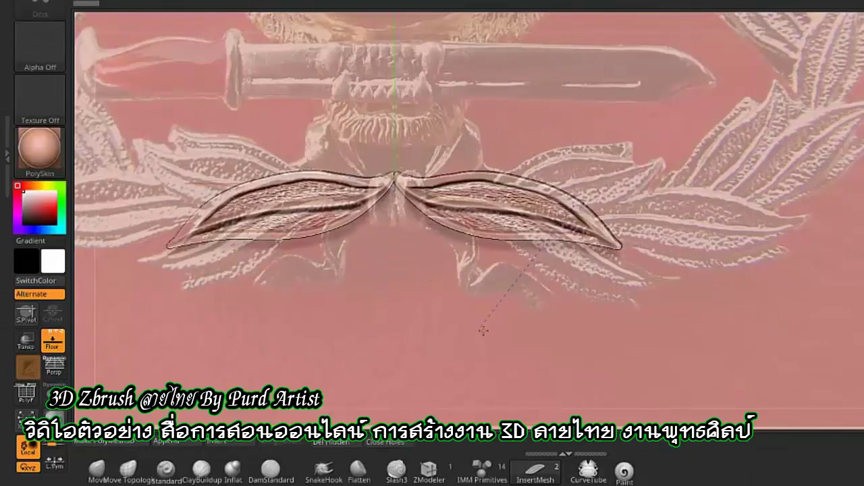
mouse_move(483, 331)
mouse_down()
mouse_move(494, 316)
mouse_move(469, 327)
mouse_up()
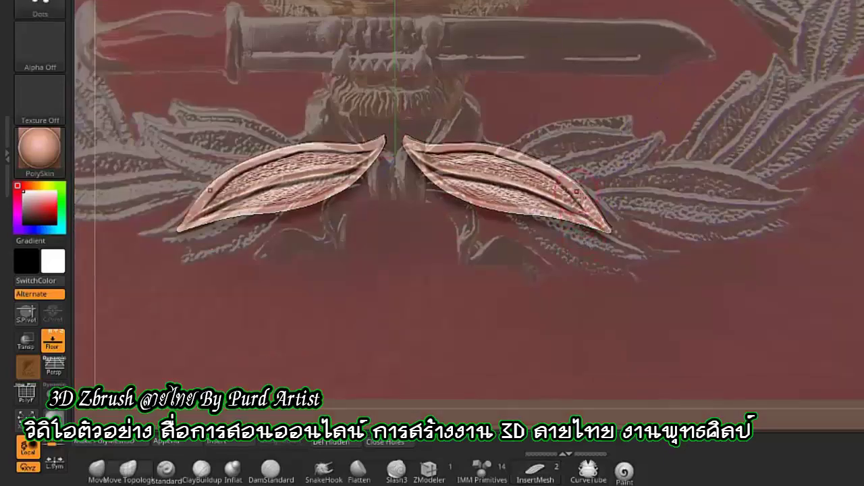
drag(672, 263, 675, 255)
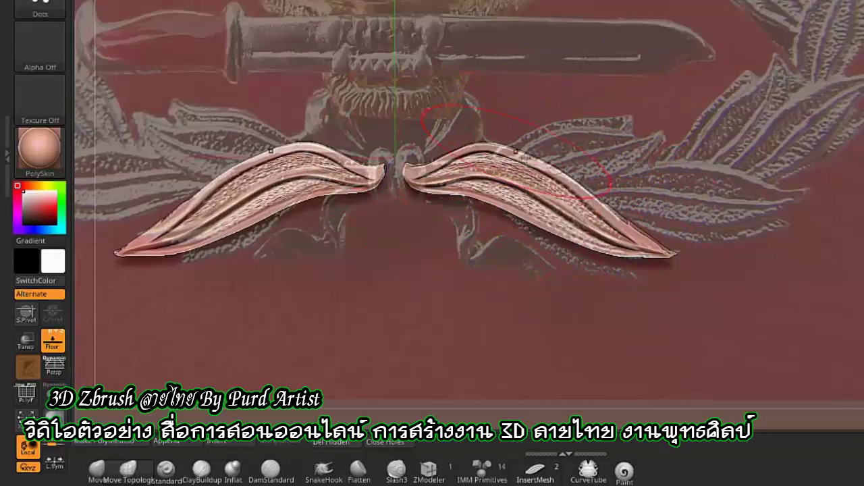
mouse_move(446, 172)
mouse_down()
mouse_move(604, 269)
mouse_move(610, 219)
mouse_up()
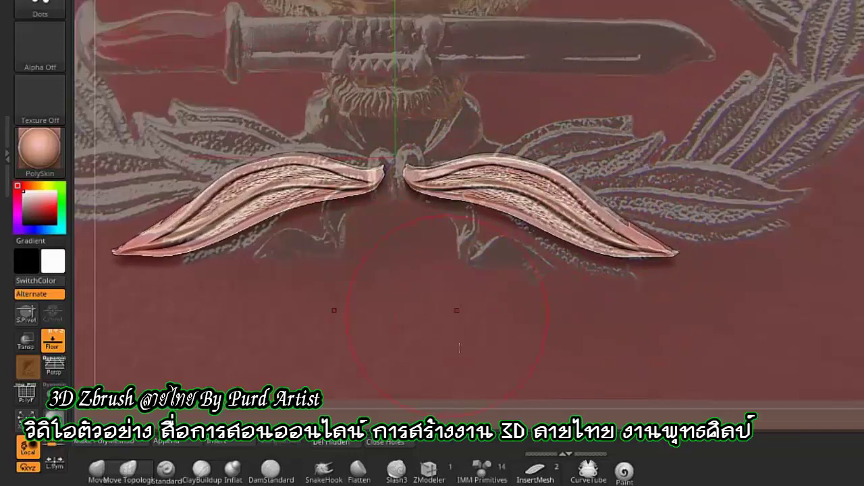
scroll(447, 312, up, 1)
Insert another mirrored leaf on the wreath and rotate it to follow the wreath's curve
drag(702, 214, 776, 231)
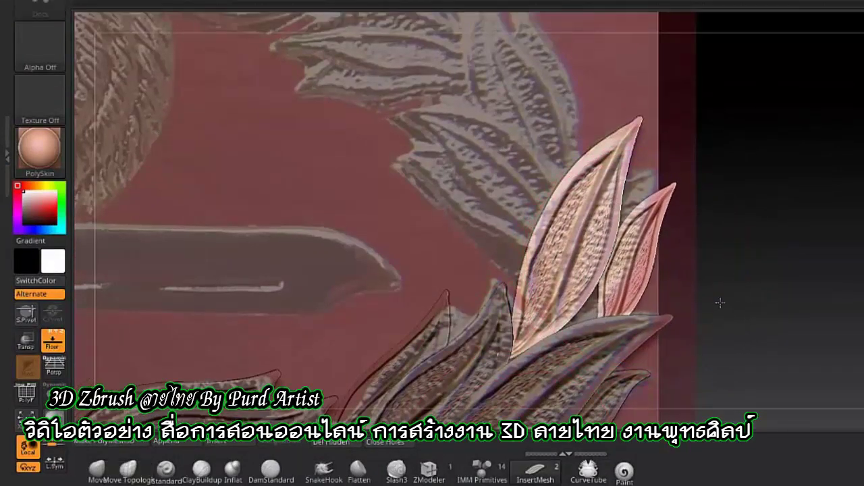
key(w)
drag(630, 257, 550, 221)
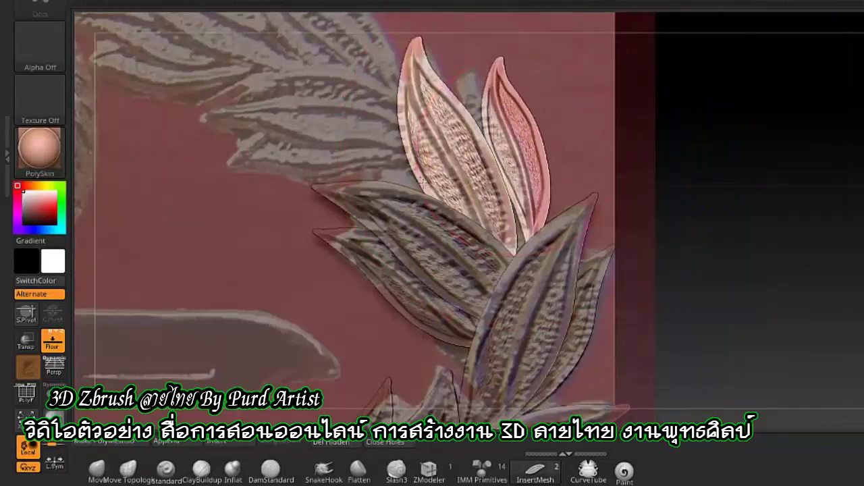
Position the top leaf, then insert and rotate leaves beside the tiger's cheek and jaw
drag(587, 140, 571, 154)
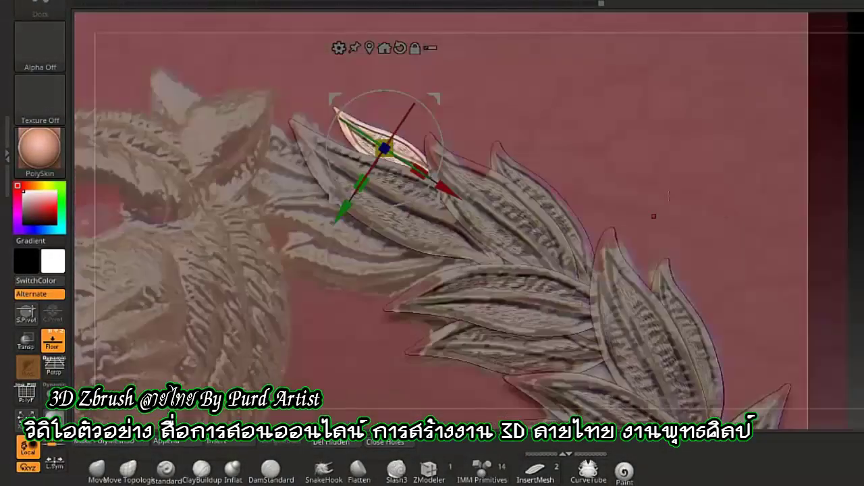
drag(343, 231, 316, 330)
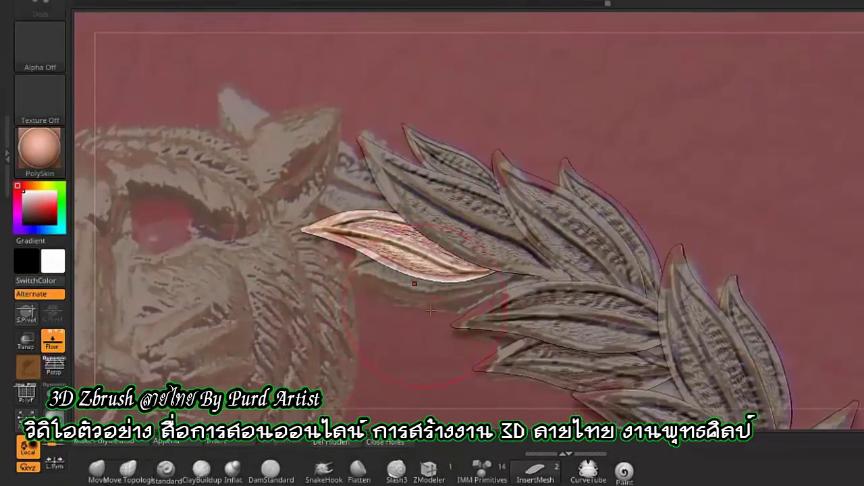
key(w)
mouse_move(427, 338)
mouse_down()
mouse_move(427, 317)
mouse_move(405, 317)
mouse_up()
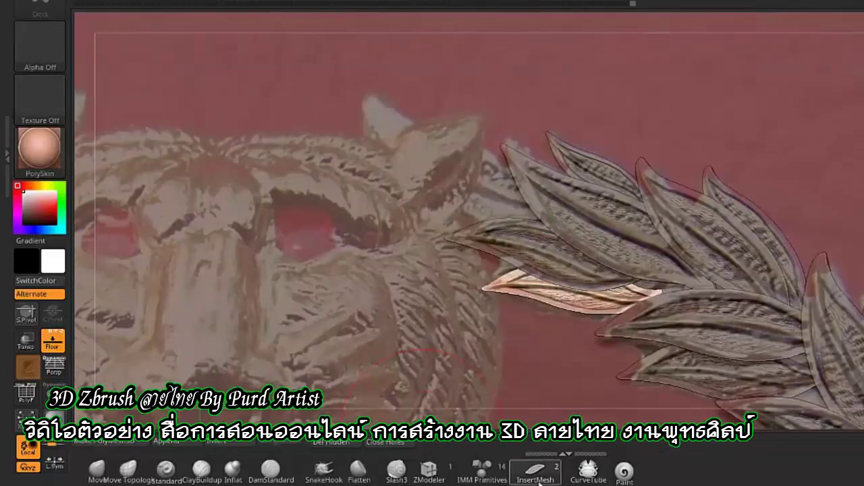
mouse_move(459, 195)
mouse_down()
mouse_move(362, 278)
mouse_move(459, 270)
mouse_up()
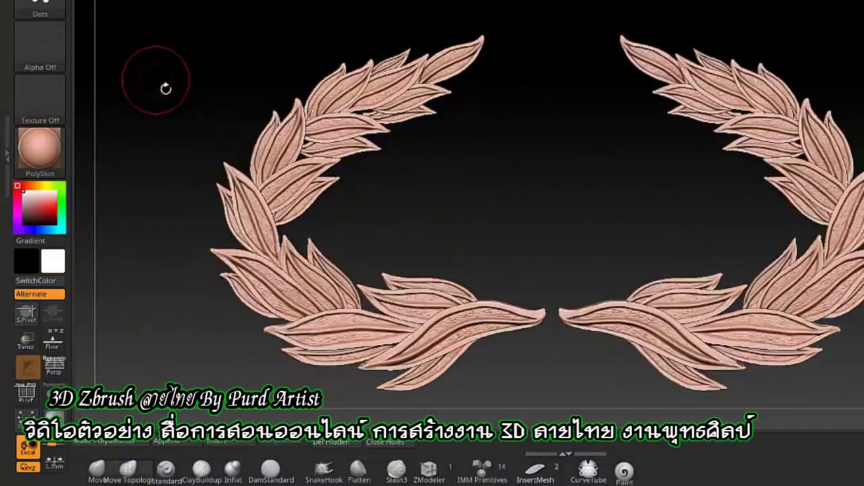
Turn on Floor and stretch an inserted sphere into a tall narrow ellipsoid at the wreath centre
click(59, 339)
scroll(586, 362, up, 3)
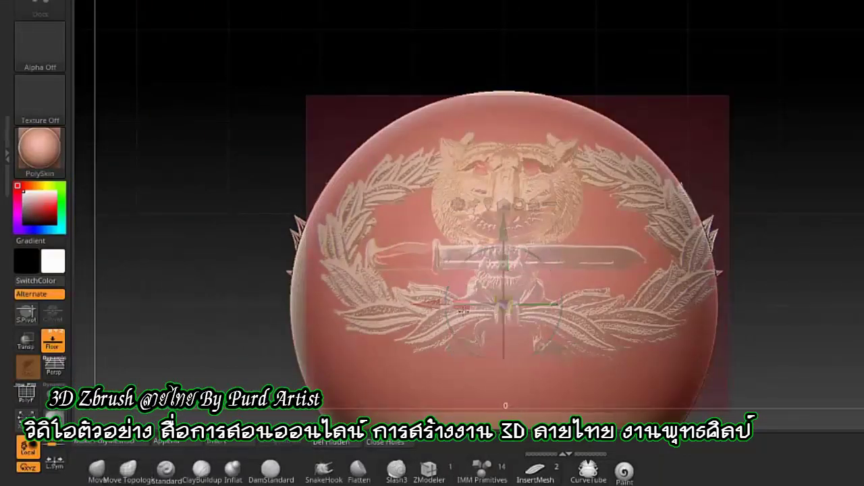
drag(463, 311, 578, 275)
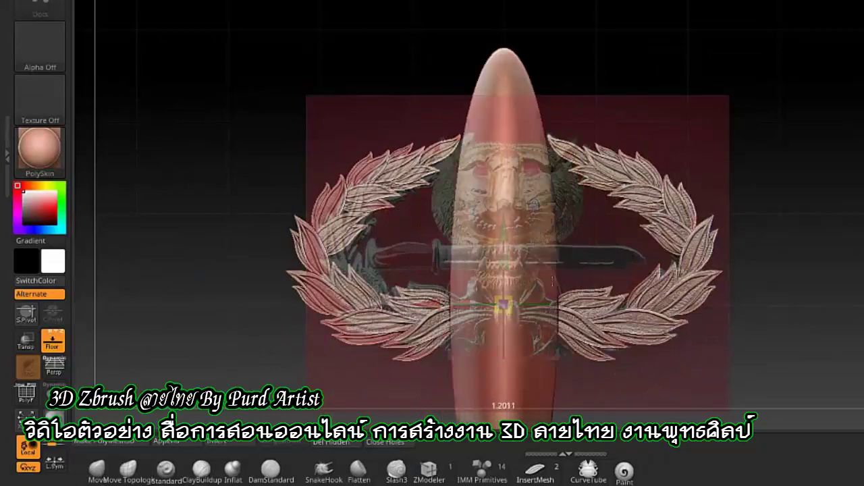
scroll(502, 304, up, 5)
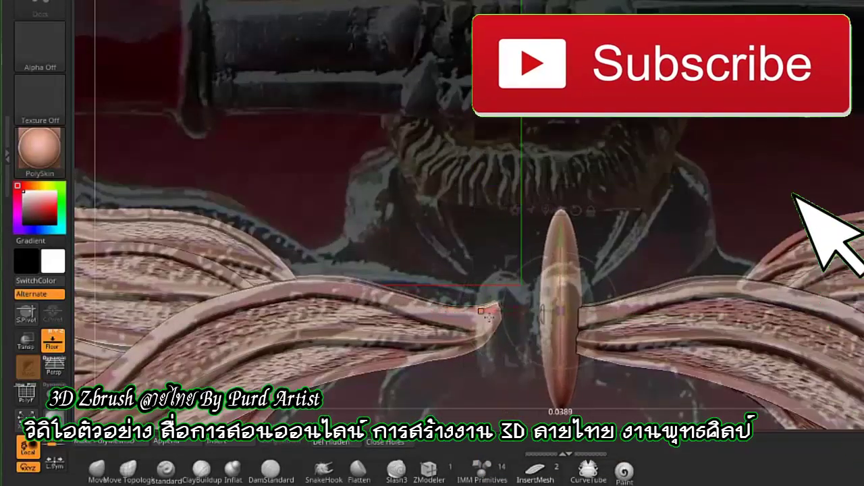
Widen the ellipsoid into an egg and slide the mirrored egg against it
mouse_move(451, 312)
mouse_down()
mouse_move(552, 305)
mouse_move(532, 337)
mouse_move(533, 365)
mouse_up()
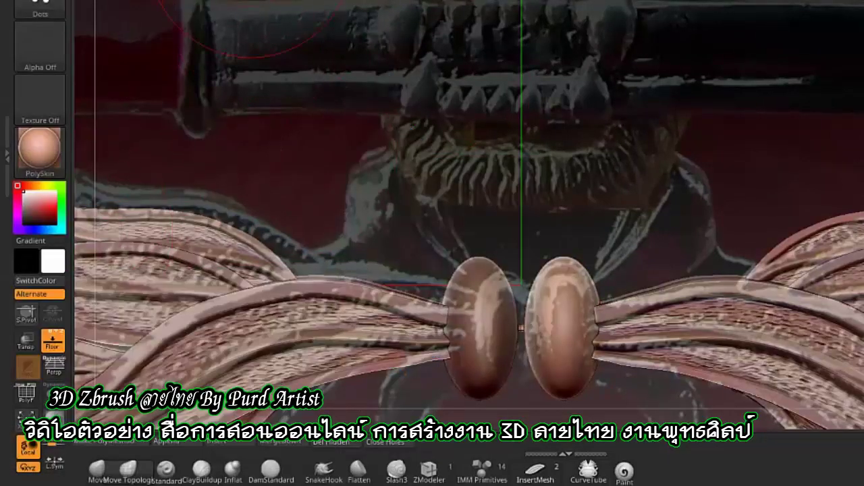
key(w)
mouse_move(560, 317)
mouse_down()
mouse_move(526, 329)
mouse_move(546, 328)
mouse_up()
Lasso-outline a ribbon tail hanging below the knot
scroll(546, 279, down, 3)
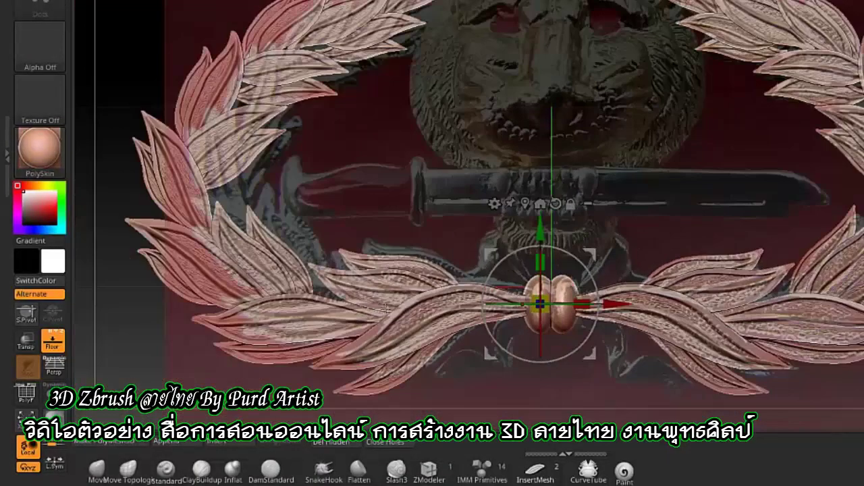
scroll(526, 270, up, 1)
scroll(526, 270, up, 1)
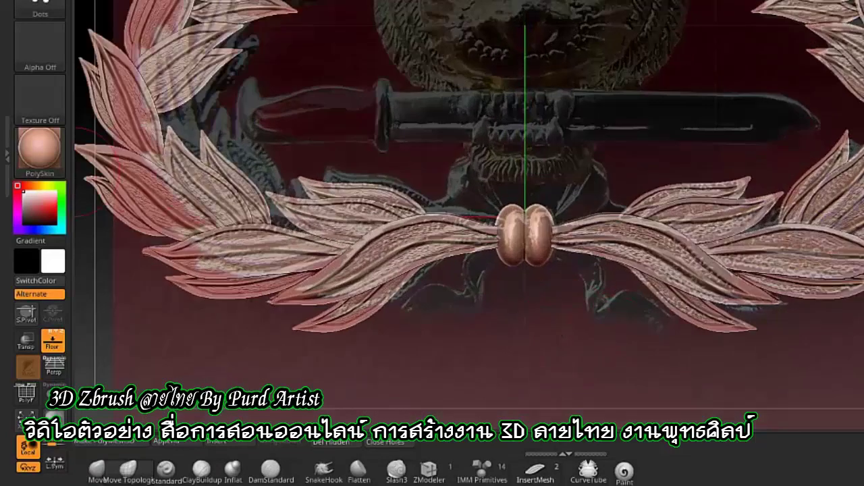
scroll(527, 270, up, 1)
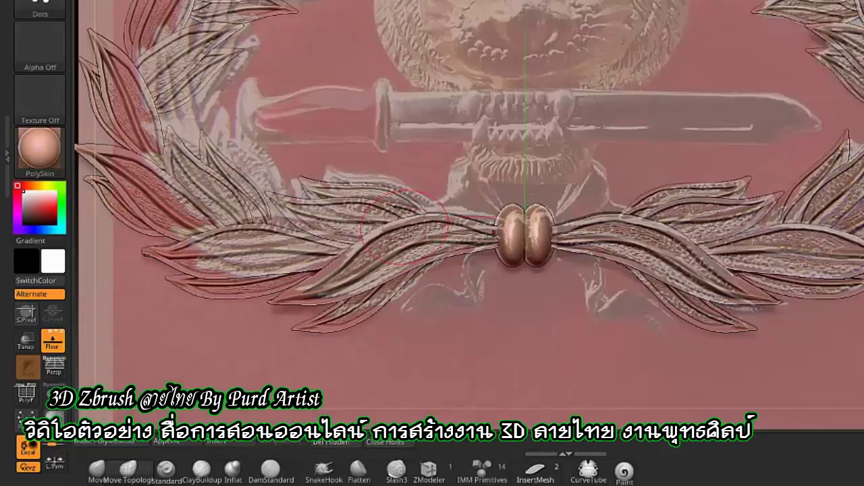
scroll(641, 352, up, 2)
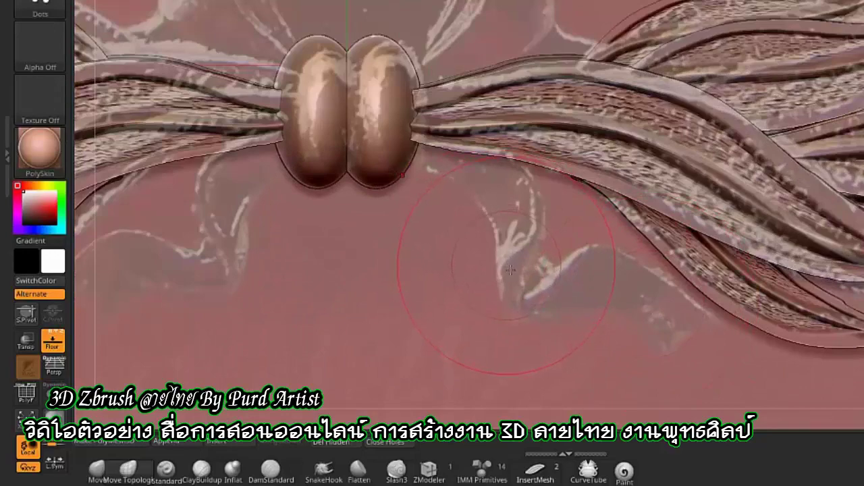
ctrl+drag(459, 197, 493, 246)
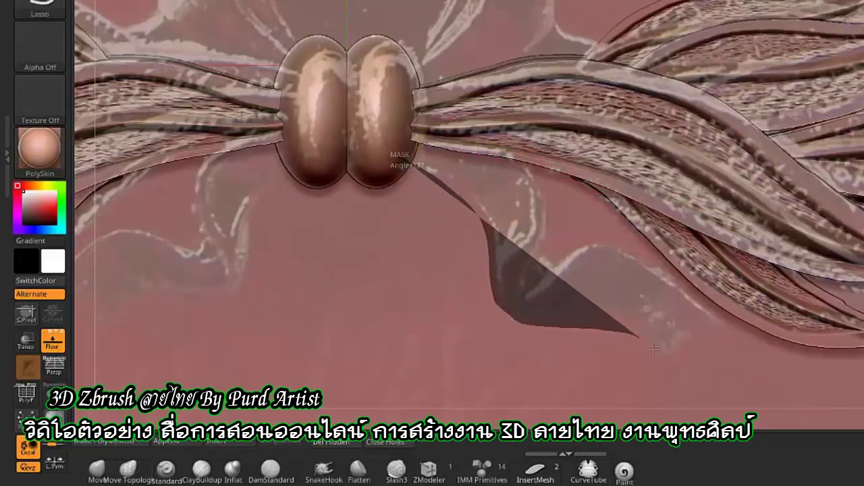
scroll(493, 246, down, 3)
scroll(494, 247, down, 3)
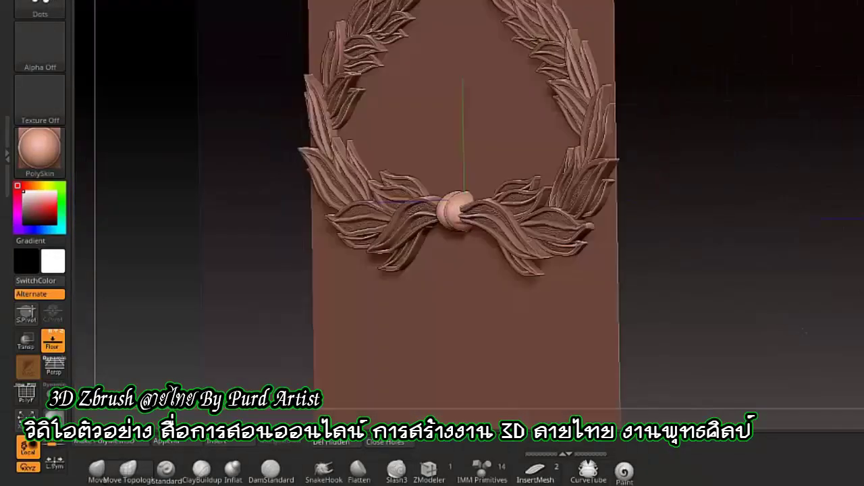
scroll(455, 326, up, 2)
scroll(405, 139, up, 3)
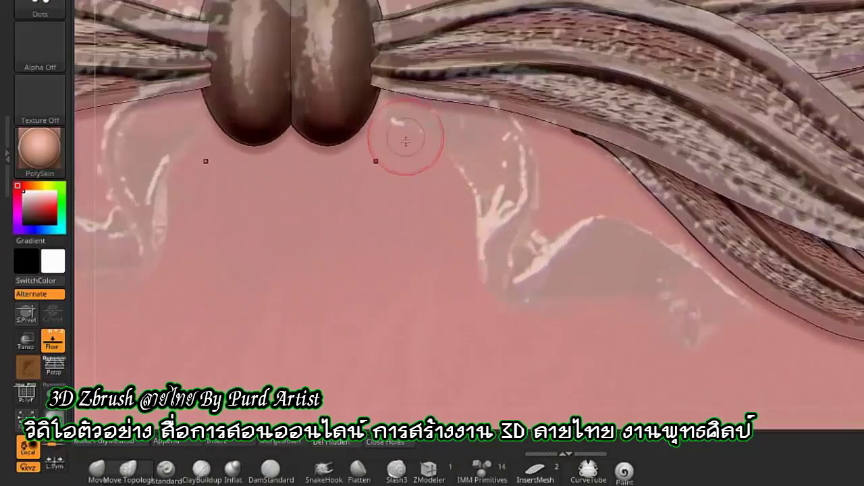
Outline the ribbon tail, insert a nose shape on the tiger face, and switch the alpha off
ctrl+drag(481, 275, 709, 307)
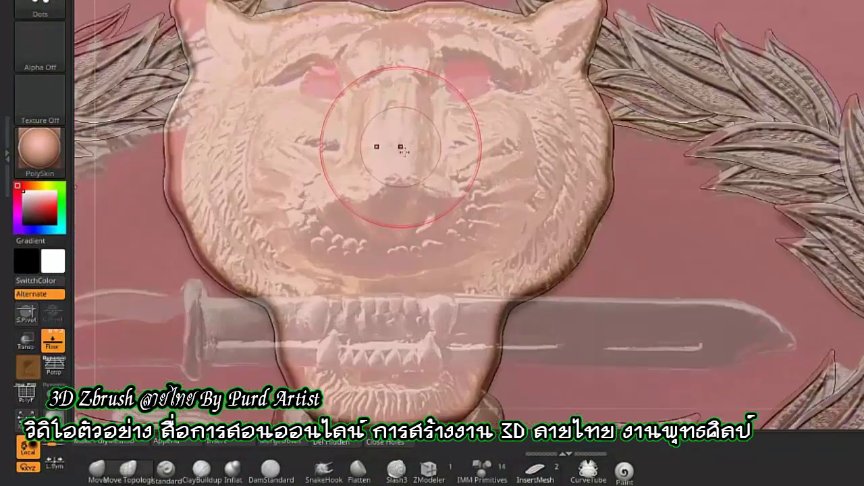
drag(386, 85, 390, 81)
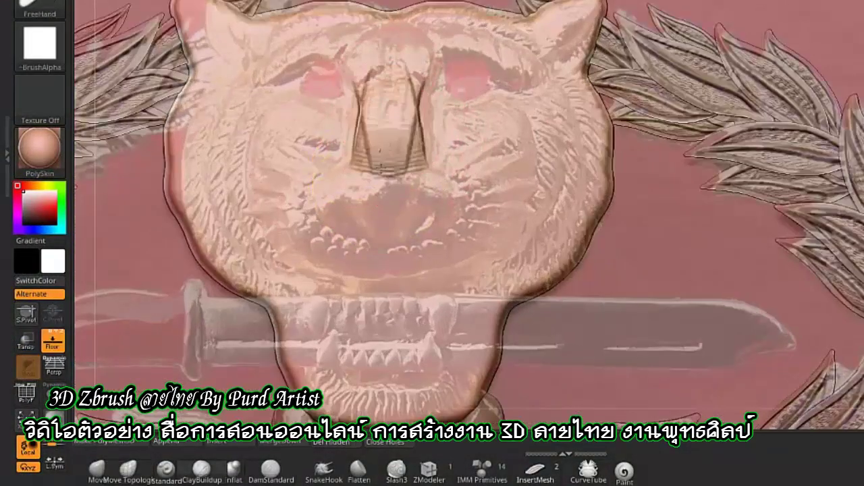
click(39, 44)
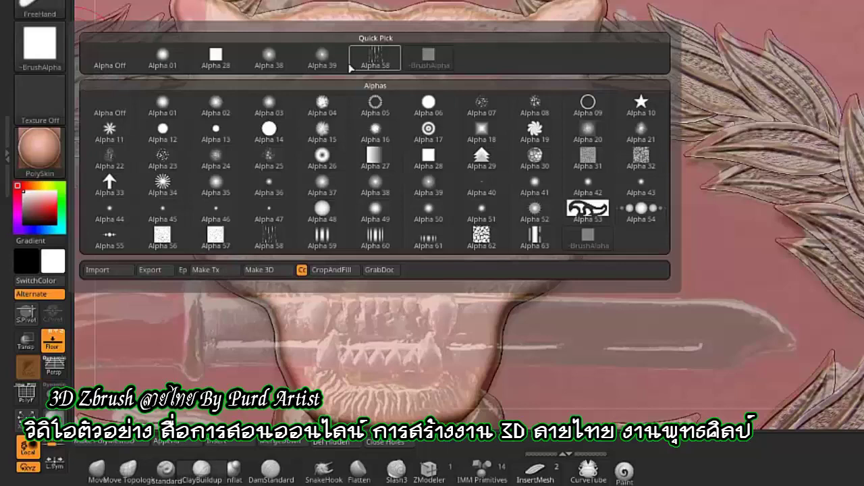
click(105, 60)
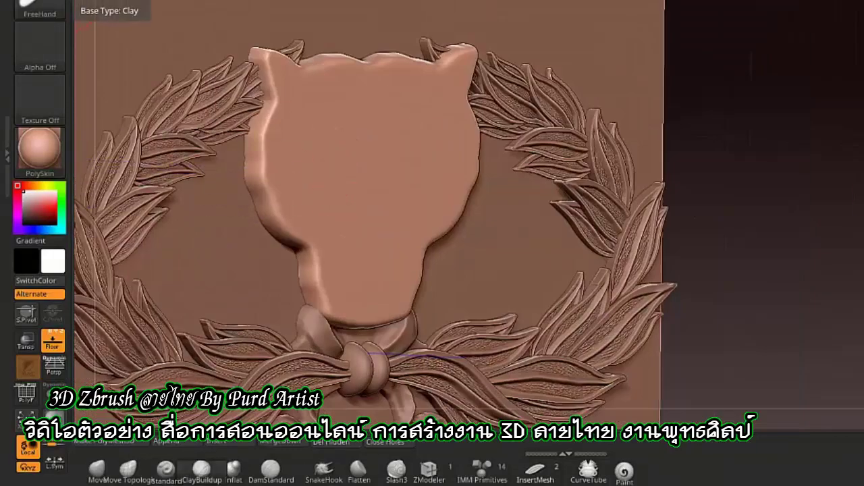
Choose the plain brush alpha and set the stroke to Dots
click(40, 44)
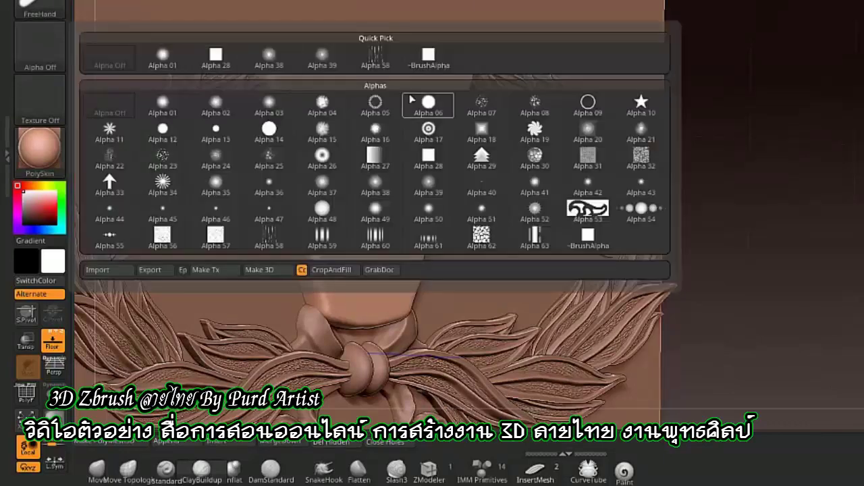
click(428, 101)
key(space)
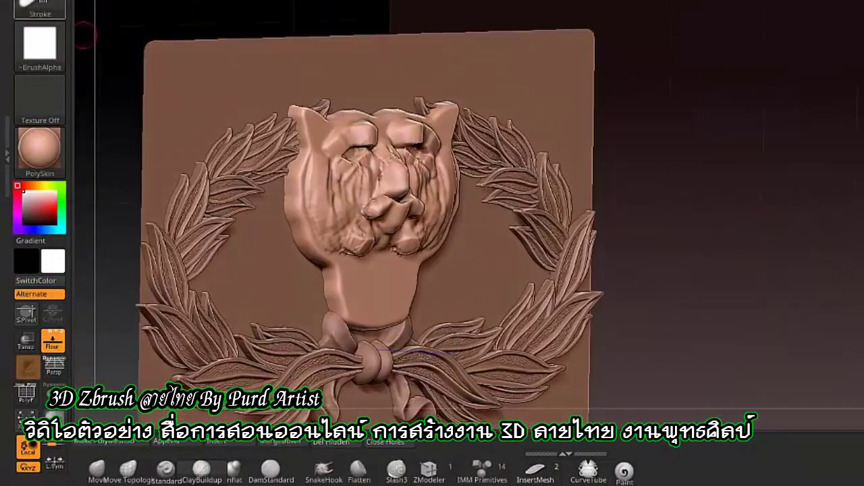
click(40, 7)
click(92, 37)
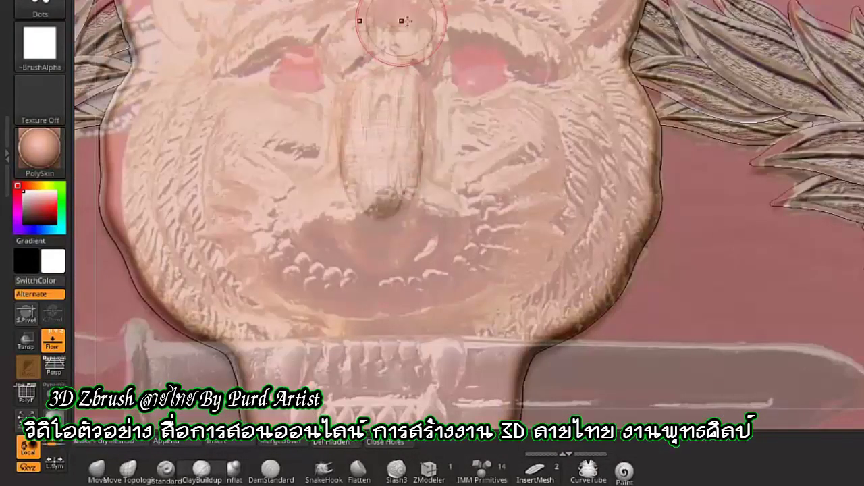
Sculpt an elongated nose ridge plus brow and cheek contours on the blank tiger head
drag(407, 21, 379, 200)
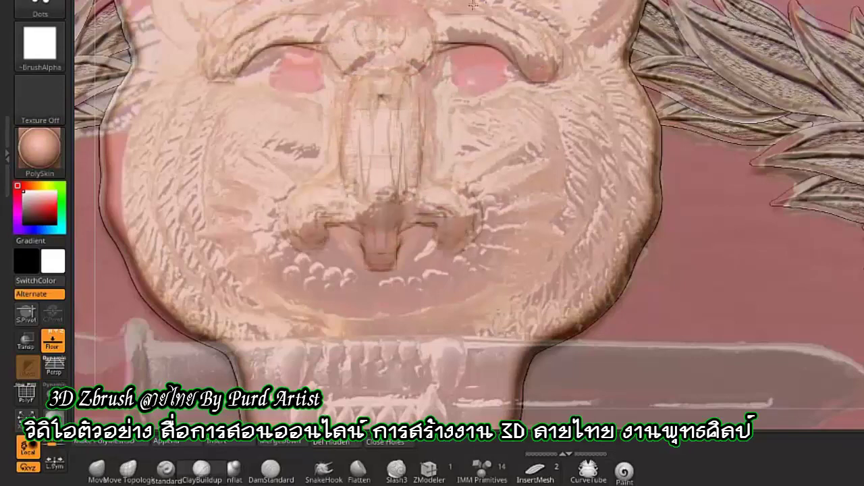
mouse_move(467, 47)
mouse_down()
mouse_move(469, 136)
mouse_move(398, 275)
mouse_up()
right_drag(312, 97, 621, 35)
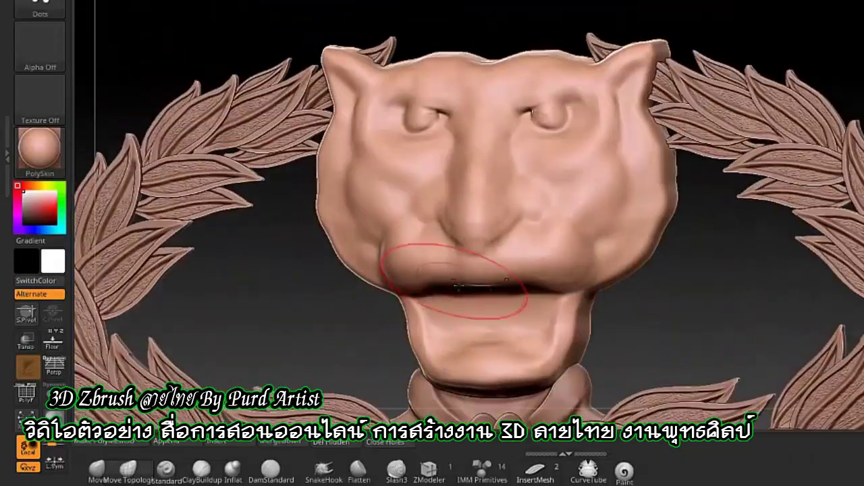
Push out the cheek, raise the brow ridge, and carve nostril creases and mirrored eye rings
drag(453, 270, 355, 248)
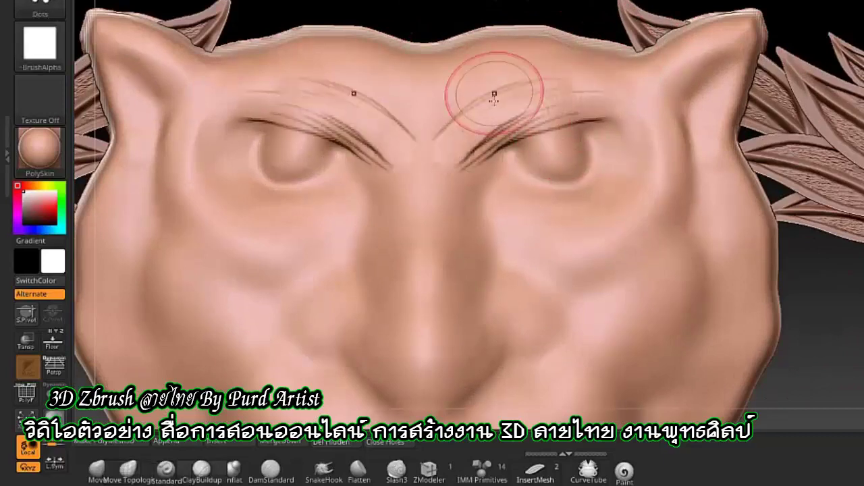
mouse_move(424, 139)
mouse_down()
mouse_move(428, 155)
mouse_move(390, 157)
mouse_up()
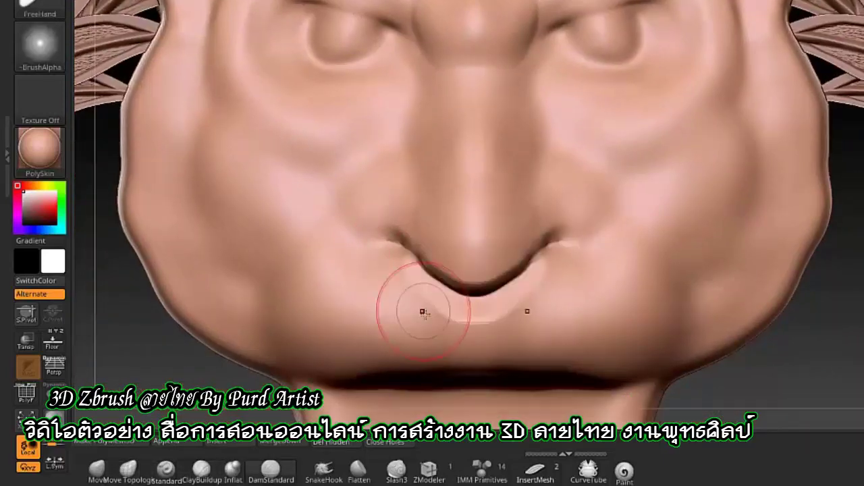
mouse_move(421, 309)
mouse_down()
mouse_move(613, 222)
mouse_move(675, 311)
mouse_move(616, 227)
mouse_move(551, 165)
mouse_up()
shift+drag(471, 344, 477, 337)
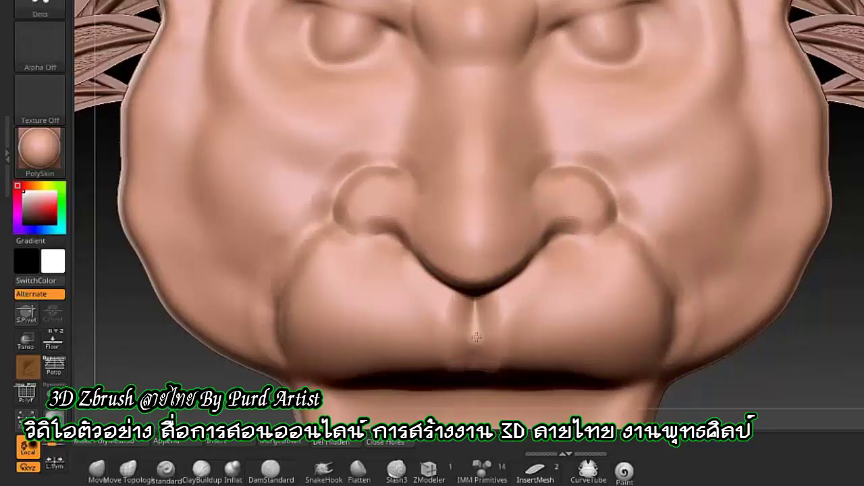
drag(630, 15, 591, 10)
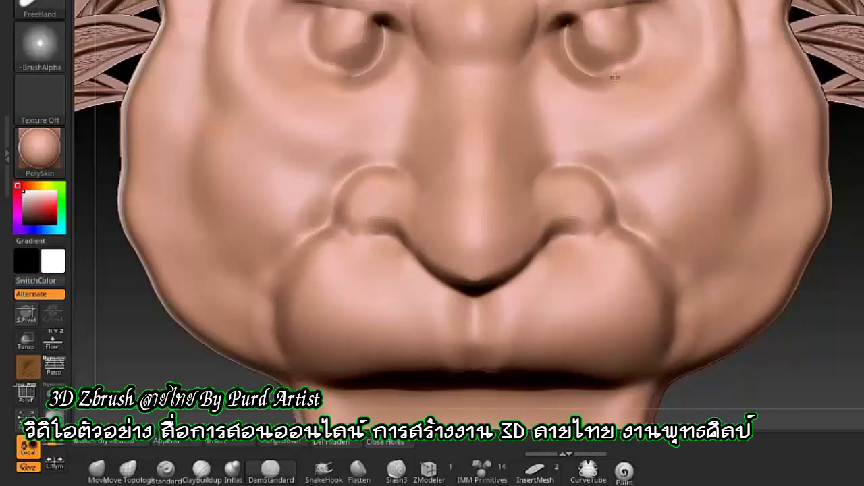
With the plain alpha, refine the right eye, re-cut nostril grooves and carve ear grooves
click(41, 44)
click(95, 27)
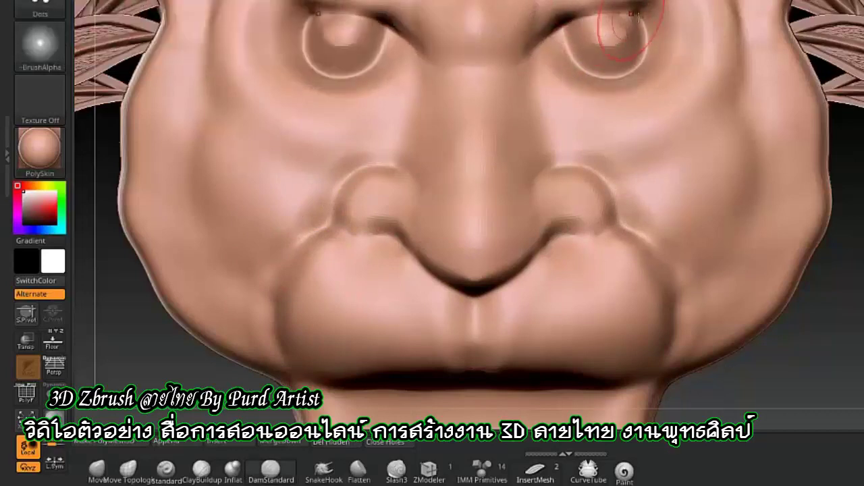
mouse_move(810, 338)
mouse_down()
mouse_move(828, 392)
mouse_move(637, 67)
mouse_up()
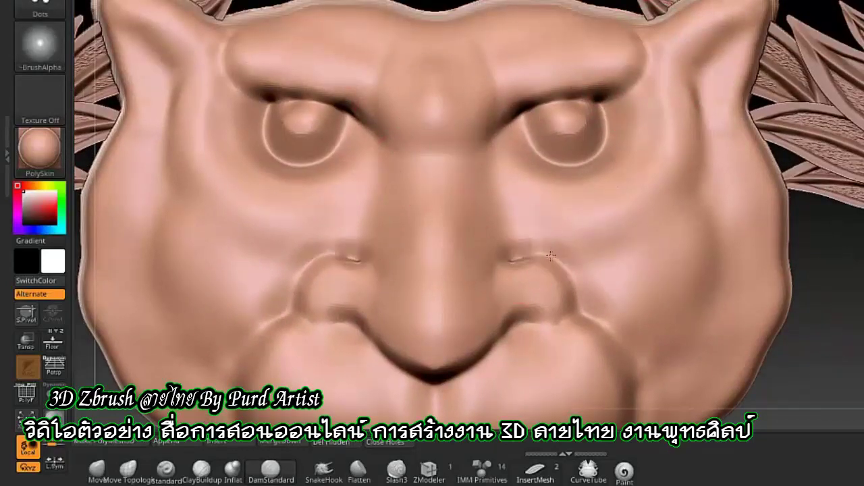
mouse_move(551, 255)
mouse_down()
mouse_move(501, 260)
mouse_move(528, 321)
mouse_up()
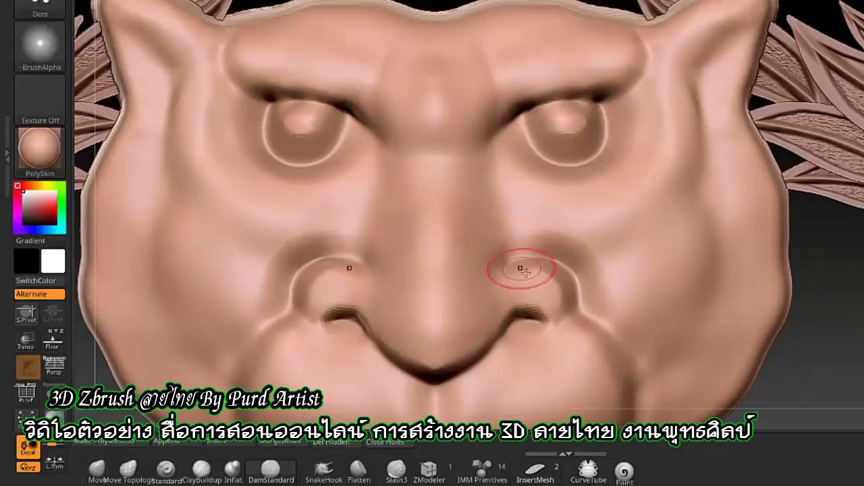
drag(643, 57, 680, 175)
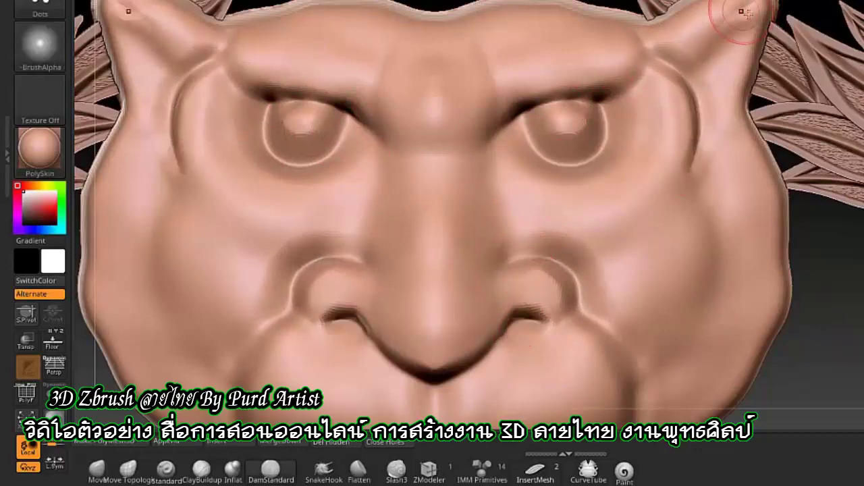
drag(745, 12, 711, 74)
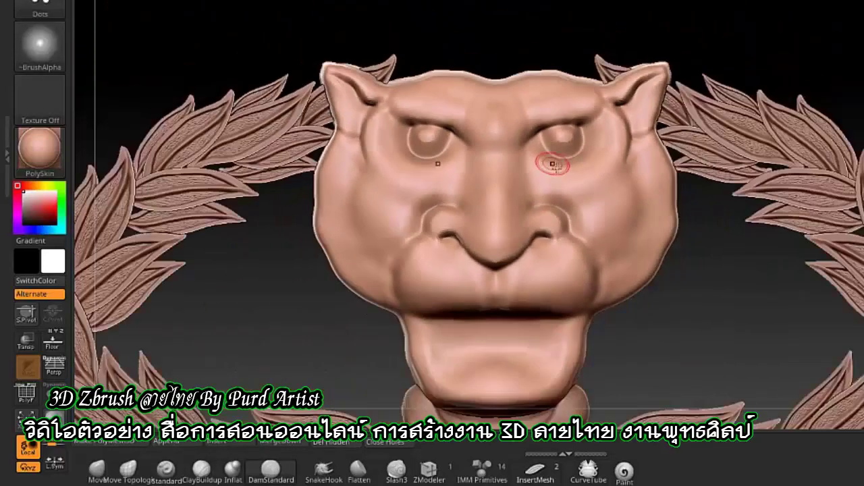
Reset the brush to dots with no alpha and return to the Standard brush
key(b)
key(s)
key(t)
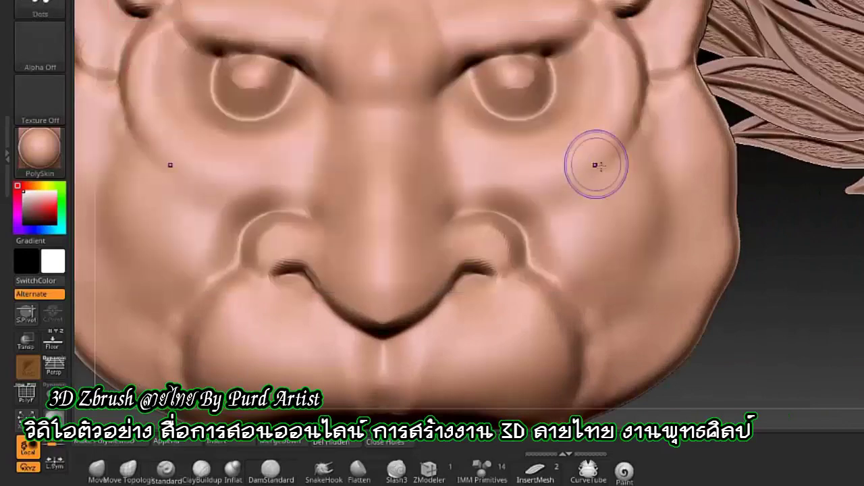
key(b)
key(s)
key(t)
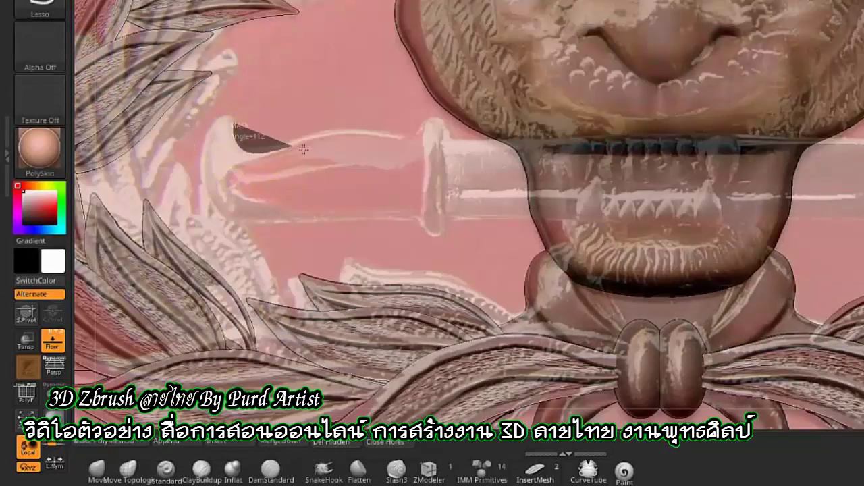
Mask the tongue area and the whole knife blade shape
ctrl+drag(304, 149, 297, 147)
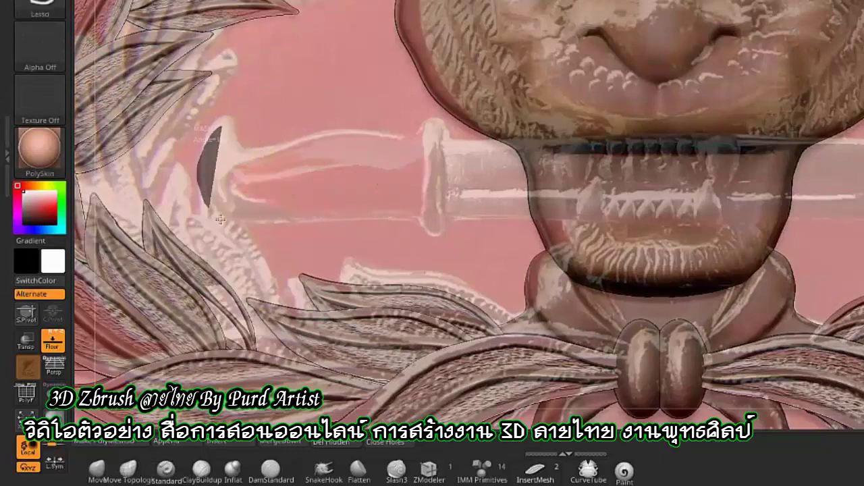
ctrl+drag(220, 219, 418, 152)
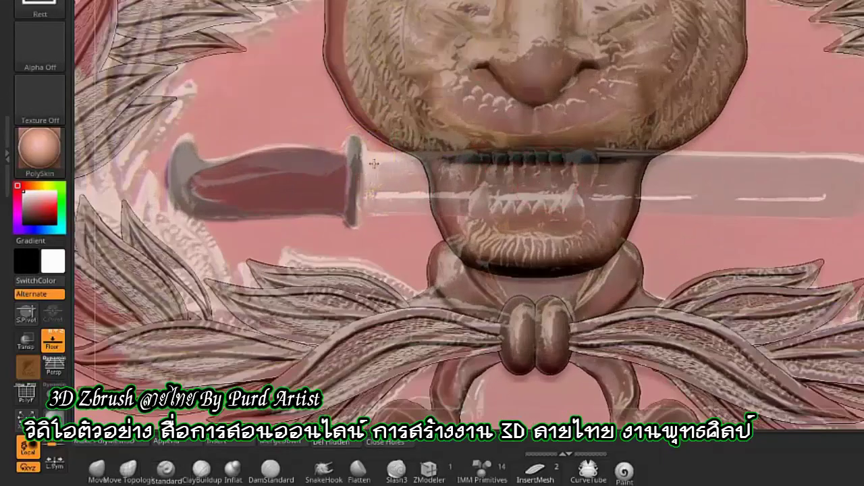
mouse_move(361, 159)
ctrl+mouse_down()
mouse_move(835, 219)
mouse_move(761, 222)
ctrl+mouse_up()
scroll(825, 125, up, 3)
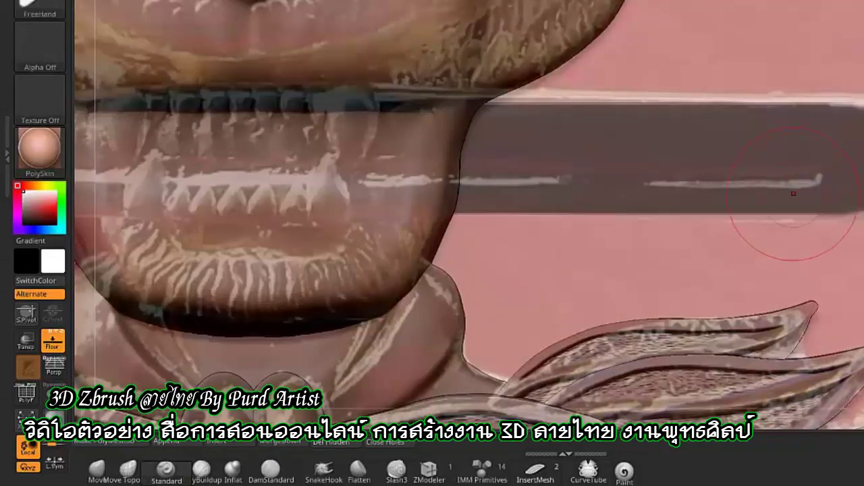
scroll(761, 221, down, 3)
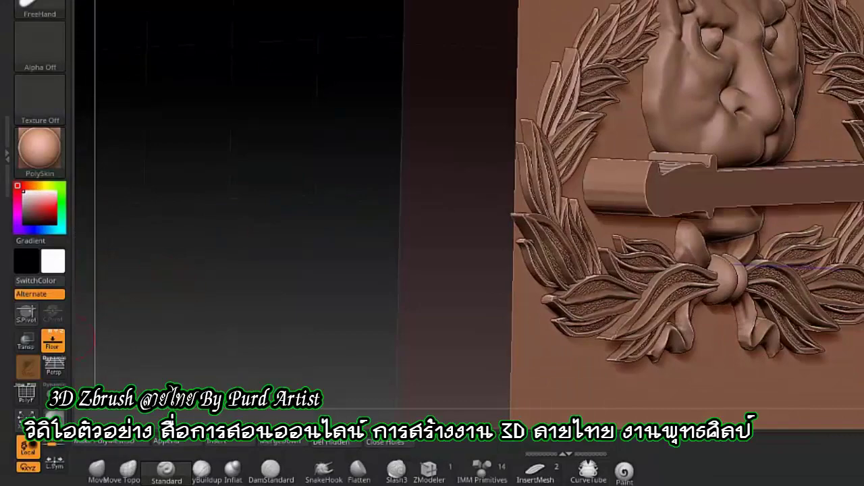
Redo the blade extraction as a raised slab and mask the blade right of the handle
key(ctrl+z)
key(ctrl+shift+z)
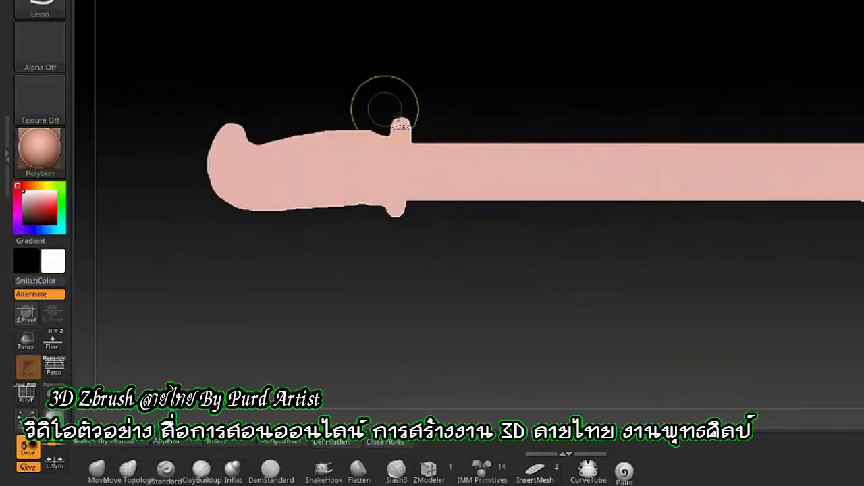
ctrl+drag(412, 114, 607, 272)
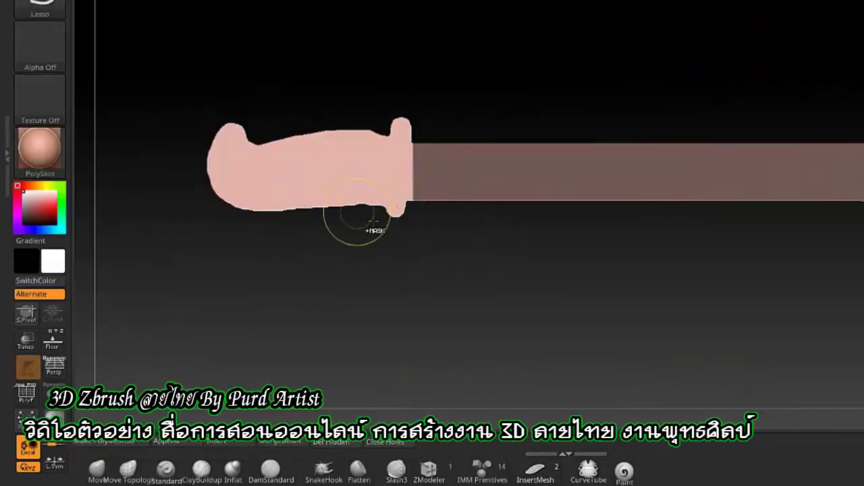
shift+drag(405, 111, 313, 131)
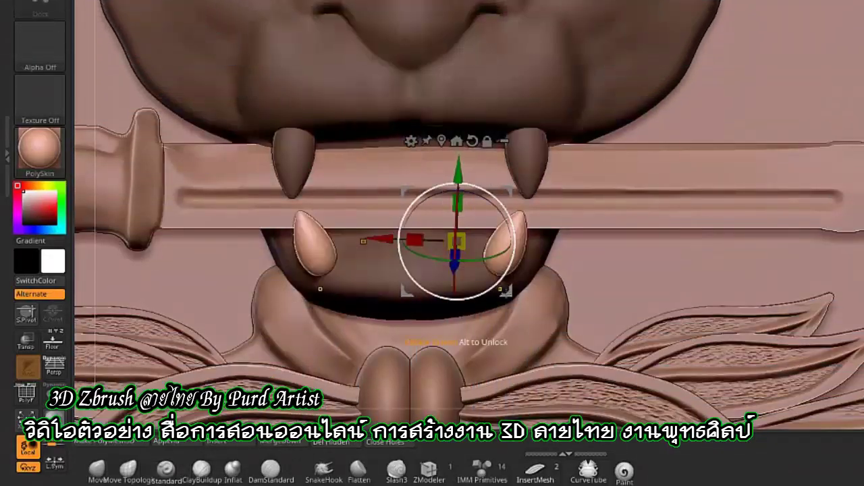
Move the two pale fang copies up into the upper row beside the canines
ctrl+drag(456, 240, 415, 220)
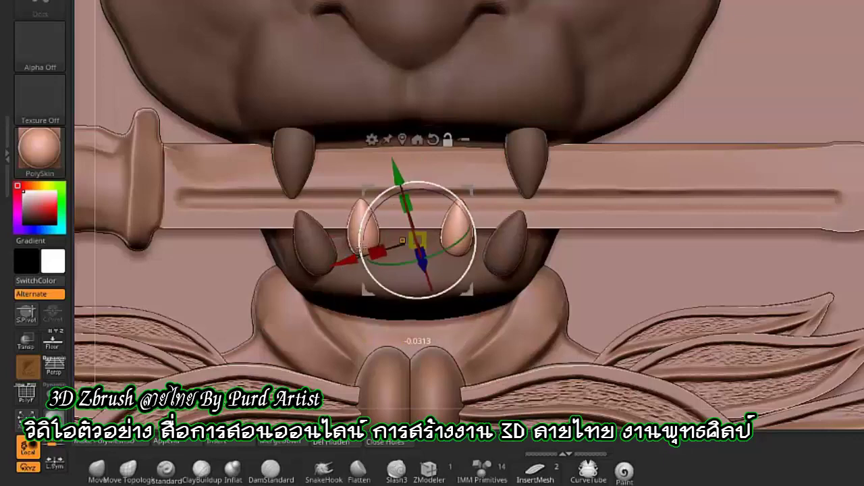
mouse_move(403, 241)
mouse_down()
mouse_move(365, 305)
mouse_move(339, 301)
mouse_up()
drag(390, 181, 774, 310)
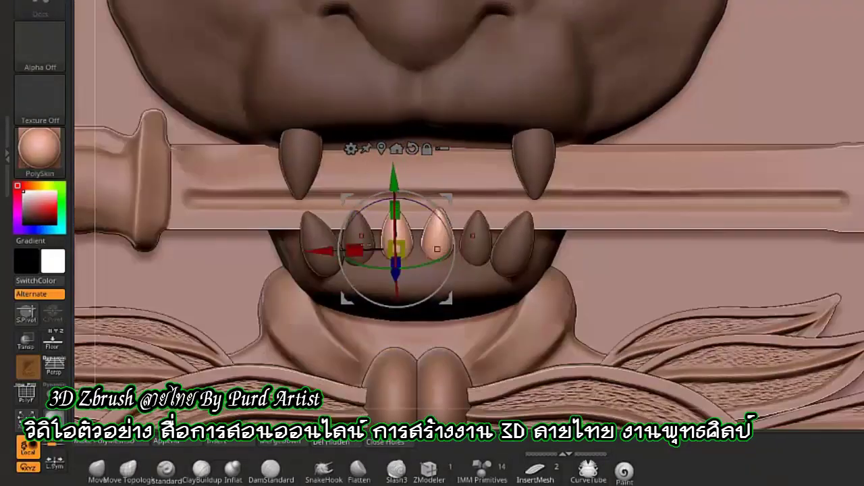
drag(391, 177, 405, 121)
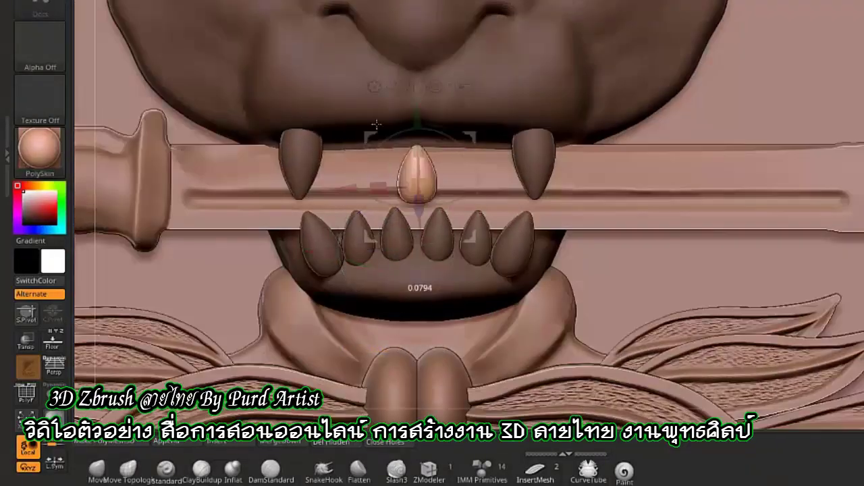
mouse_move(405, 164)
mouse_down()
mouse_move(478, 144)
mouse_move(443, 196)
mouse_move(370, 193)
mouse_up()
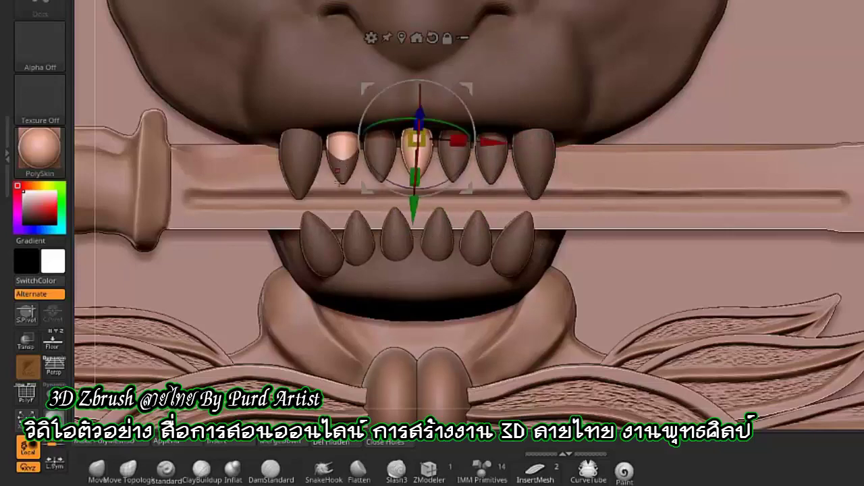
Review the teeth and knife from side and front, isolating the teeth by toggling visibility
key(0)
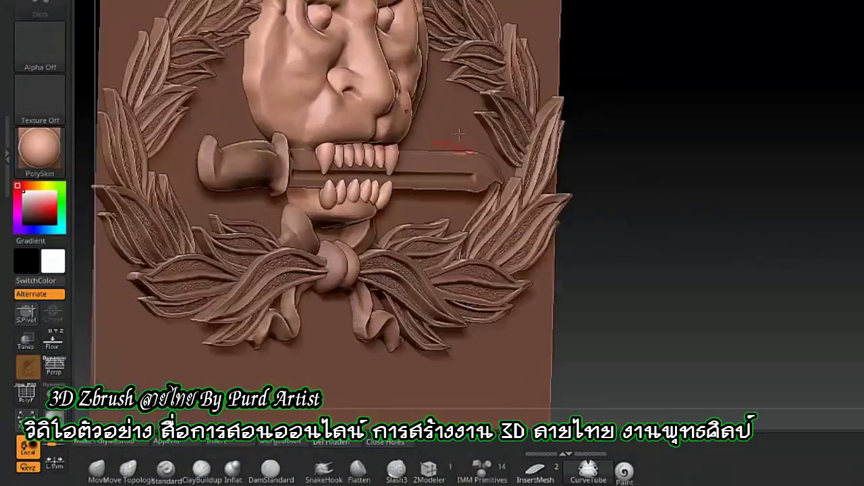
ctrl+right_drag(459, 134, 316, 140)
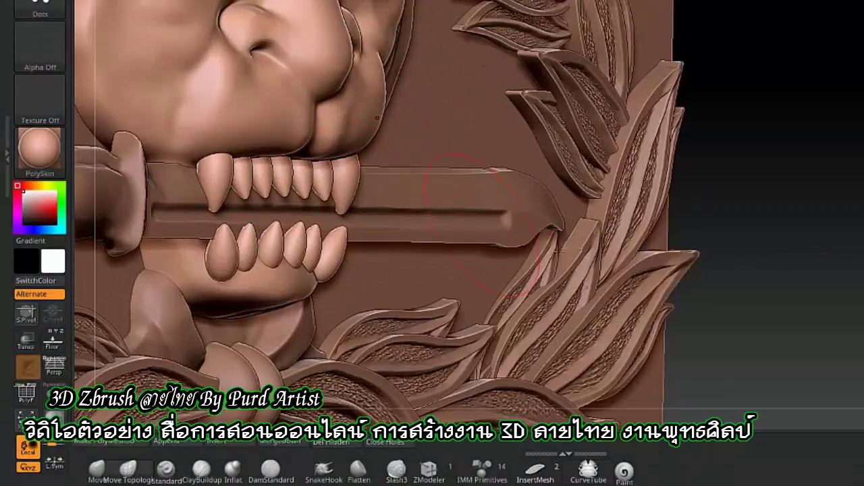
right_drag(377, 119, 423, 124)
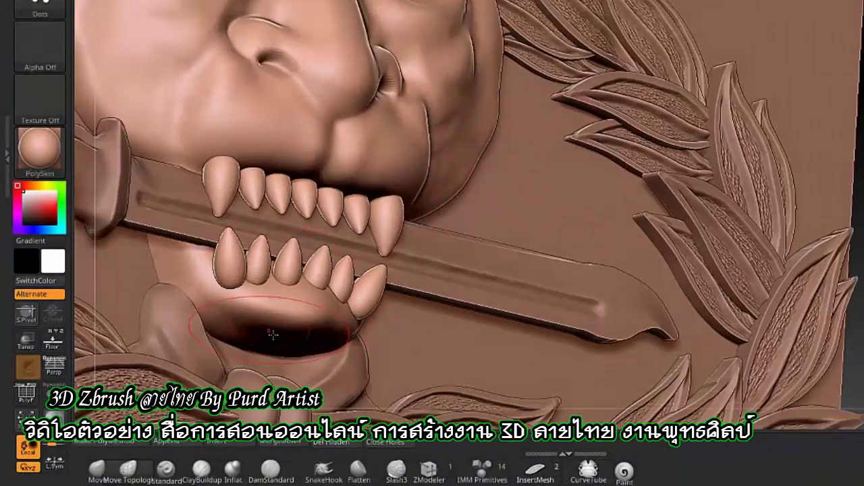
right_drag(88, 289, 370, 329)
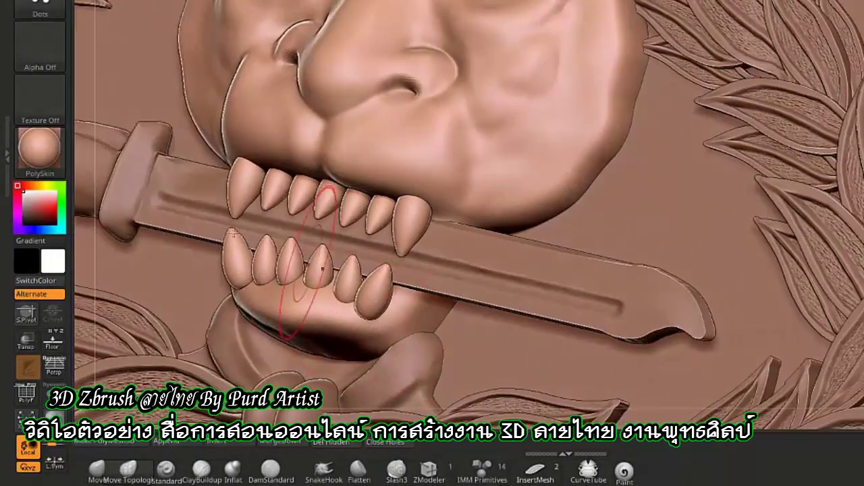
mouse_move(323, 268)
right_down()
mouse_move(341, 318)
mouse_move(314, 307)
right_up()
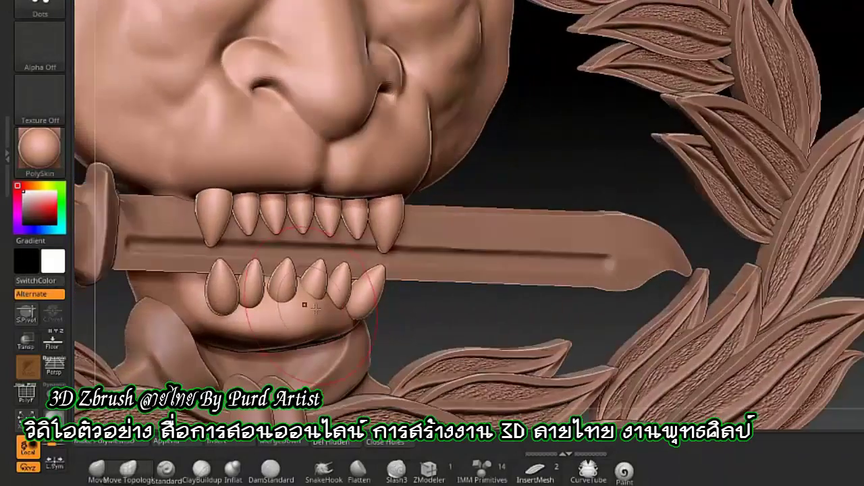
right_drag(253, 333, 231, 280)
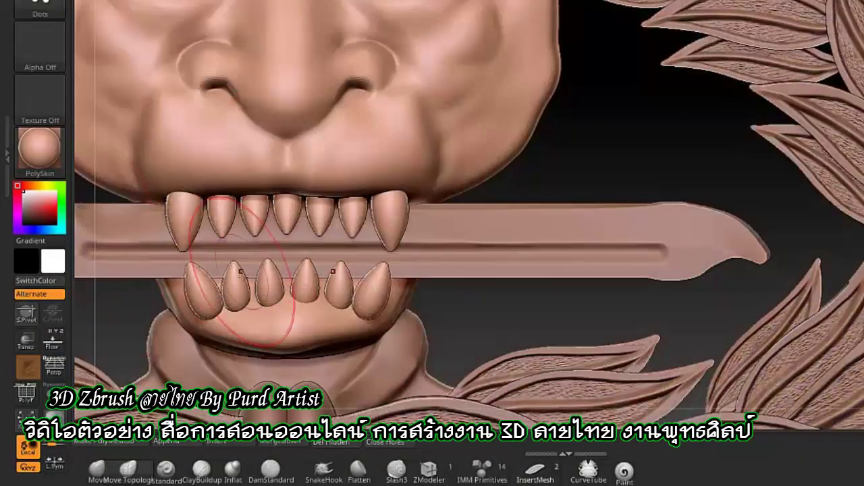
ctrl+shift+click(232, 282)
ctrl+shift+click(258, 156)
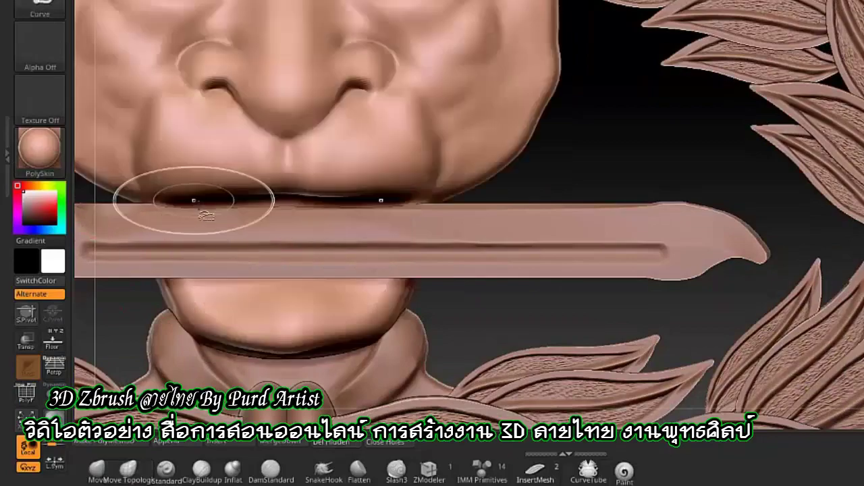
ctrl+shift+click(113, 216)
Scale the teeth down to about 0.9 and review them from a three-quarter angle
key(w)
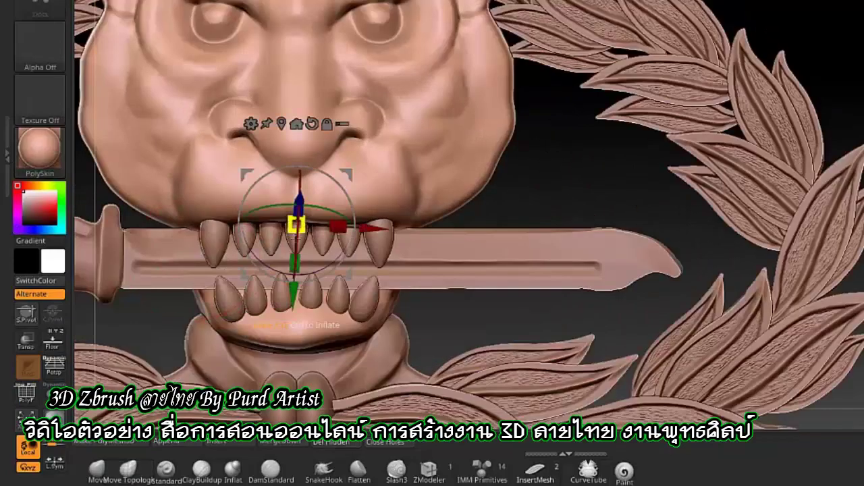
drag(296, 225, 292, 226)
drag(541, 204, 274, 319)
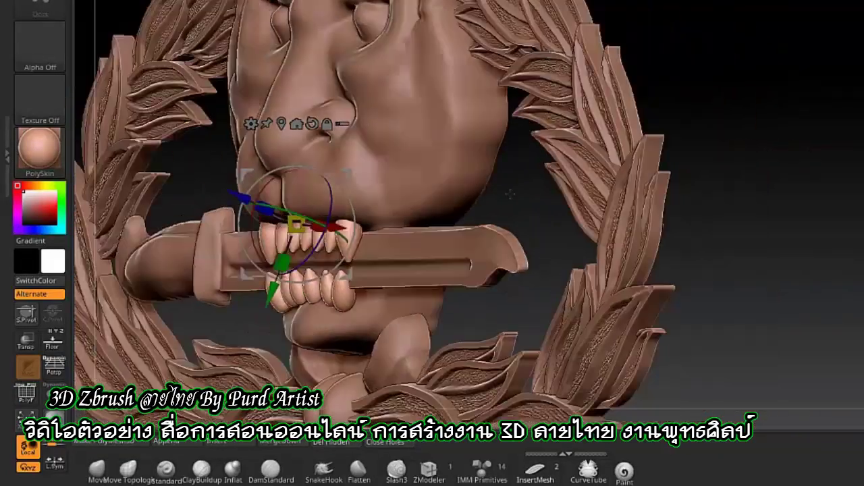
key(q)
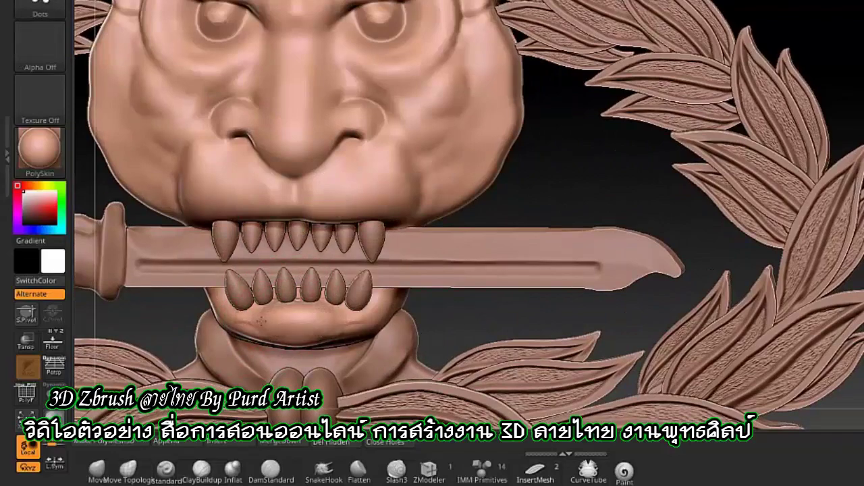
drag(351, 287, 364, 313)
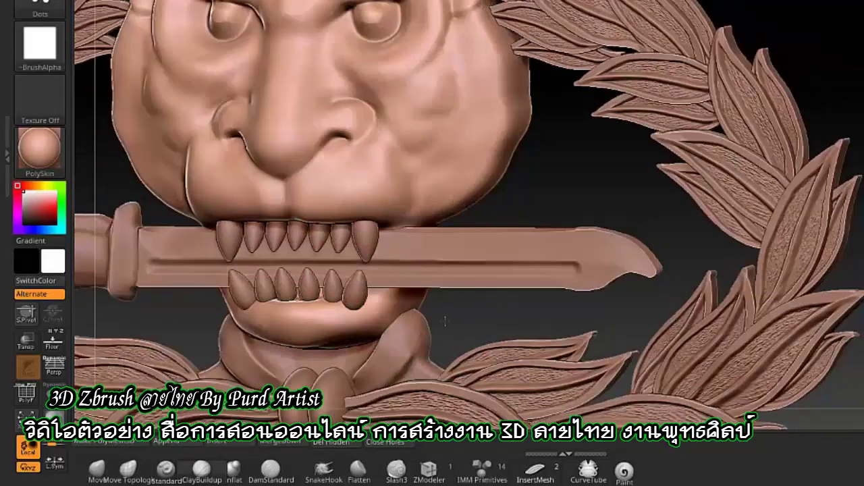
drag(310, 318, 299, 316)
click(166, 470)
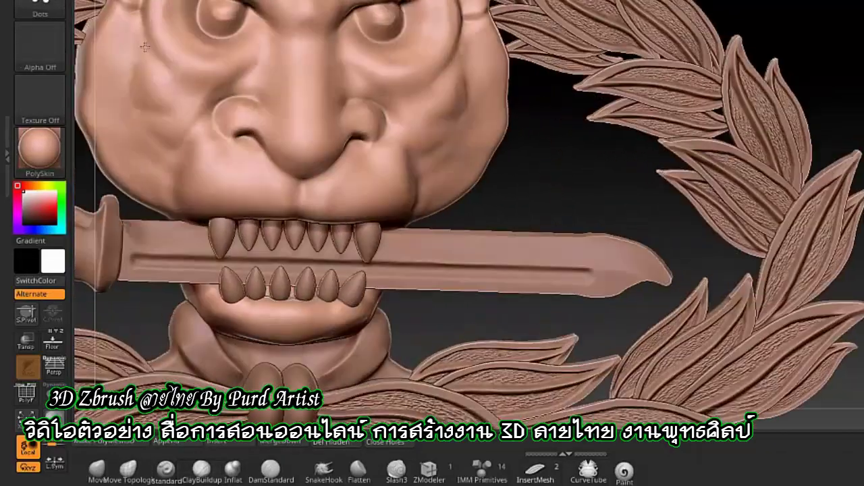
key(f)
mouse_move(776, 378)
alt+mouse_down()
mouse_move(529, 262)
mouse_move(410, 301)
alt+mouse_up()
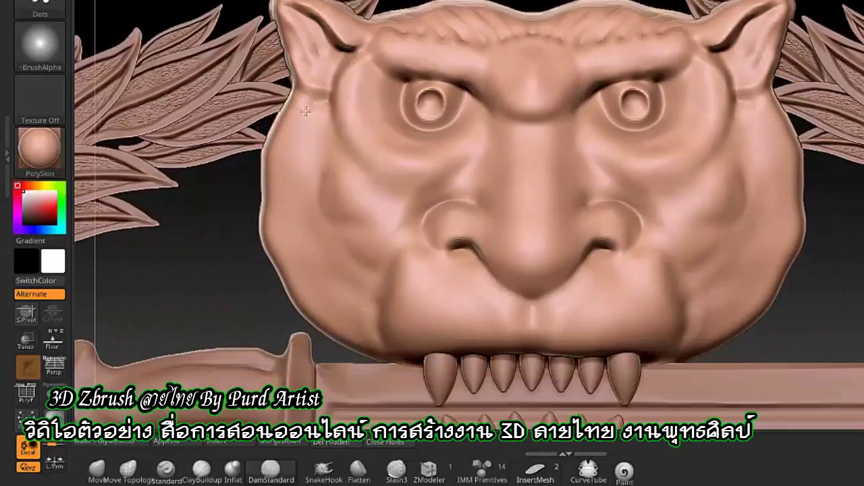
Carve a mirrored cheek groove, deep creases above both eyes and whisker creases on both cheeks
drag(368, 311, 352, 232)
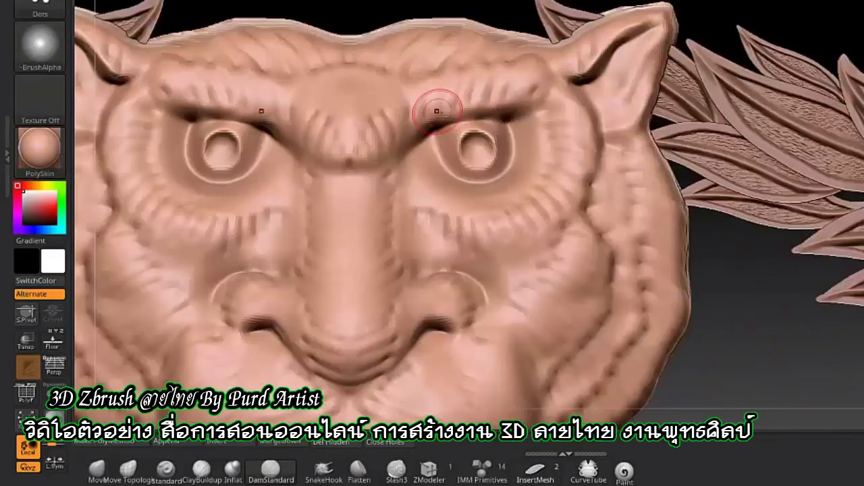
drag(408, 168, 546, 103)
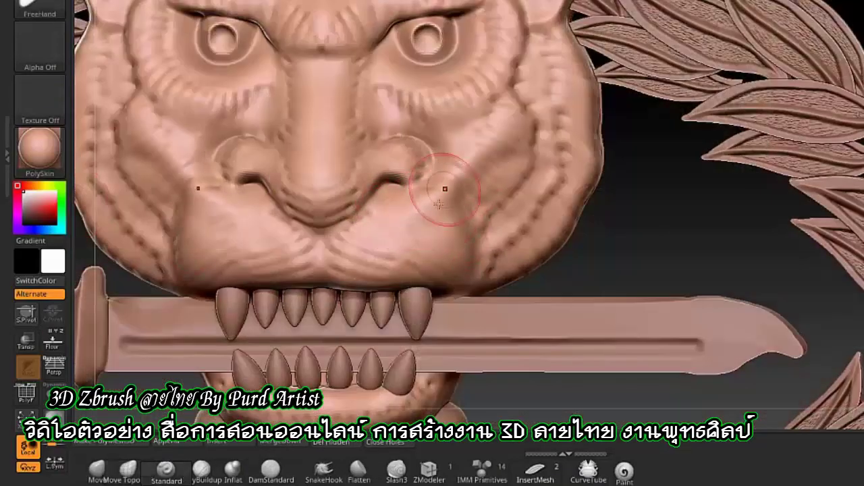
drag(447, 194, 438, 241)
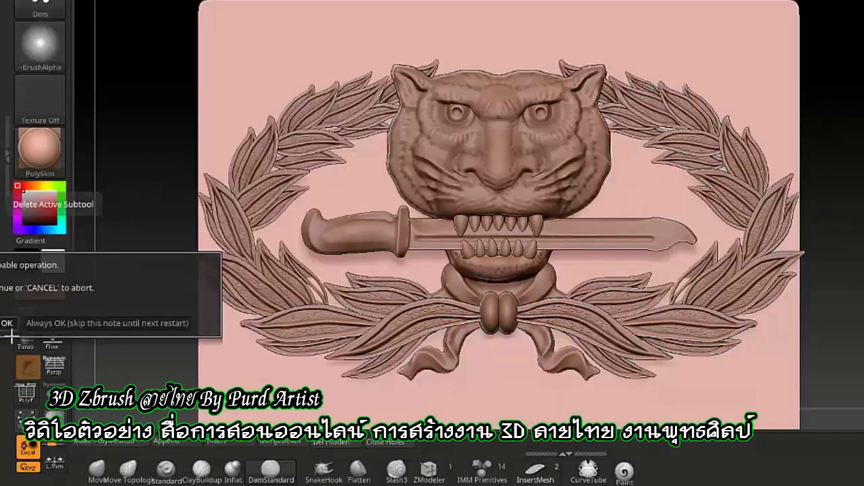
Merge the wreath with the knot part below it
click(8, 324)
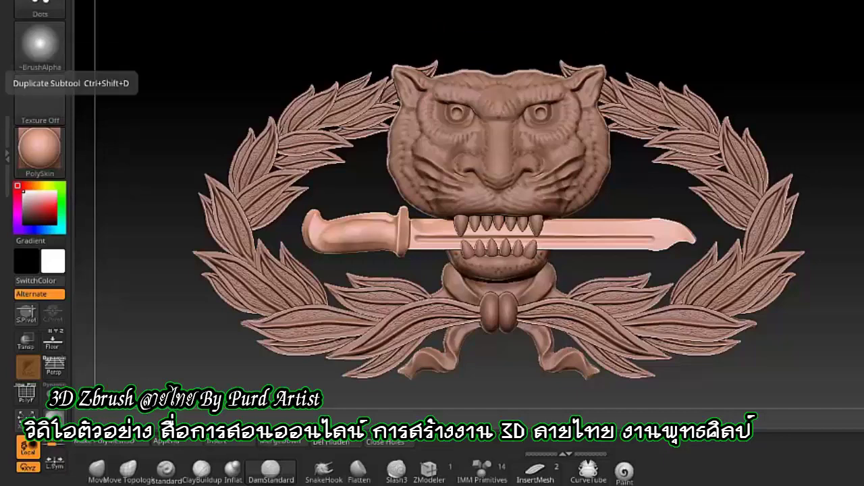
click(295, 443)
click(245, 466)
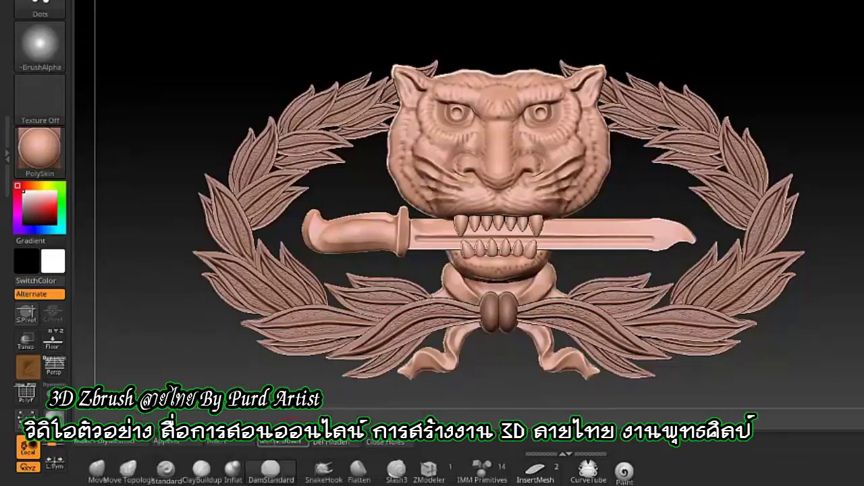
Inspect the emblem from an exact side view, checking the wreath's edge-on thickness
key(shift+f)
mouse_move(198, 372)
mouse_down()
mouse_move(219, 376)
mouse_move(234, 8)
mouse_up()
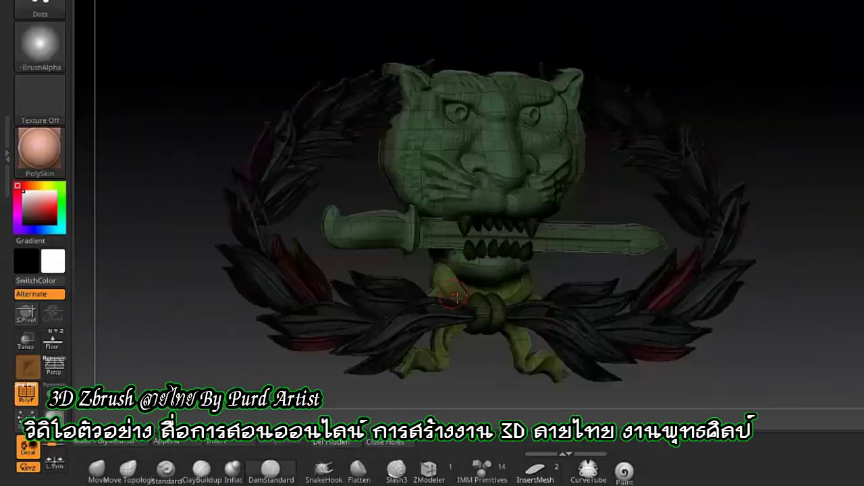
mouse_move(227, 110)
shift+mouse_down()
mouse_move(263, 120)
mouse_move(374, 299)
shift+mouse_up()
key(shift+f)
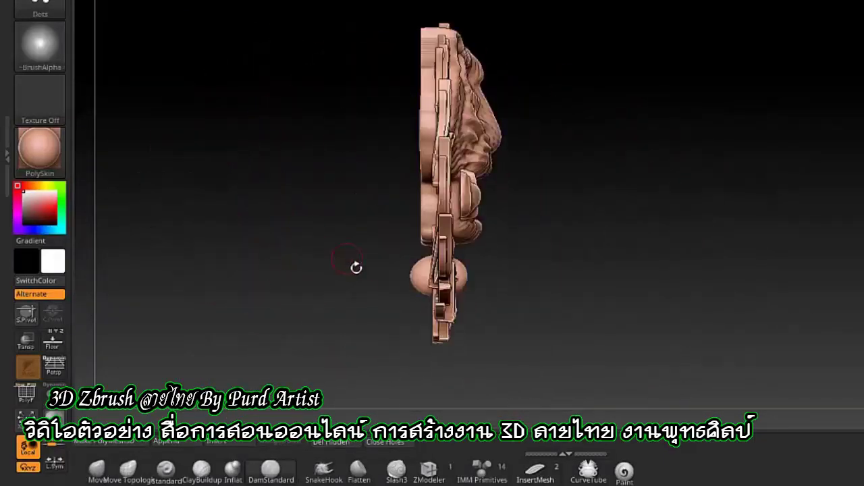
ctrl+shift+drag(380, 199, 443, 382)
key(w)
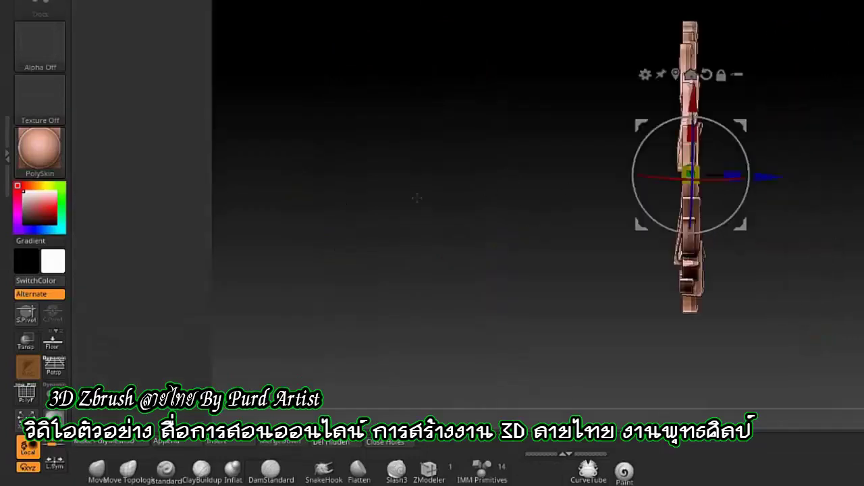
scroll(753, 165, up, 2)
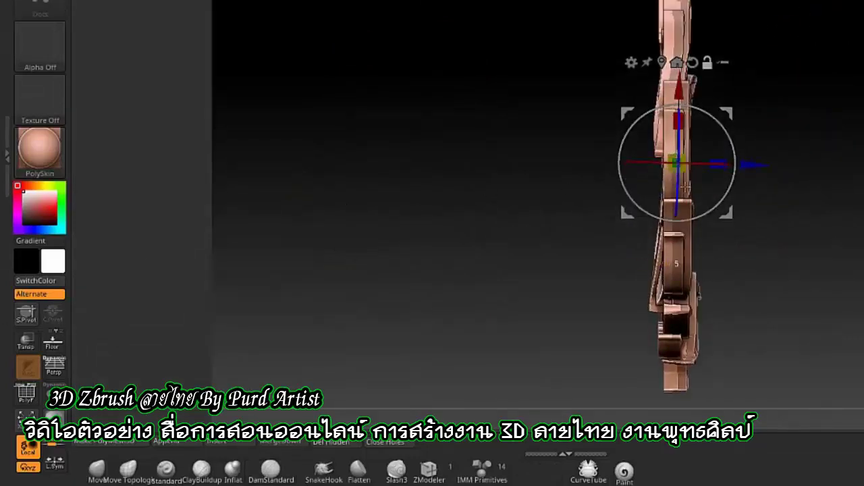
mouse_move(685, 186)
mouse_down()
mouse_move(517, 187)
mouse_move(339, 232)
mouse_up()
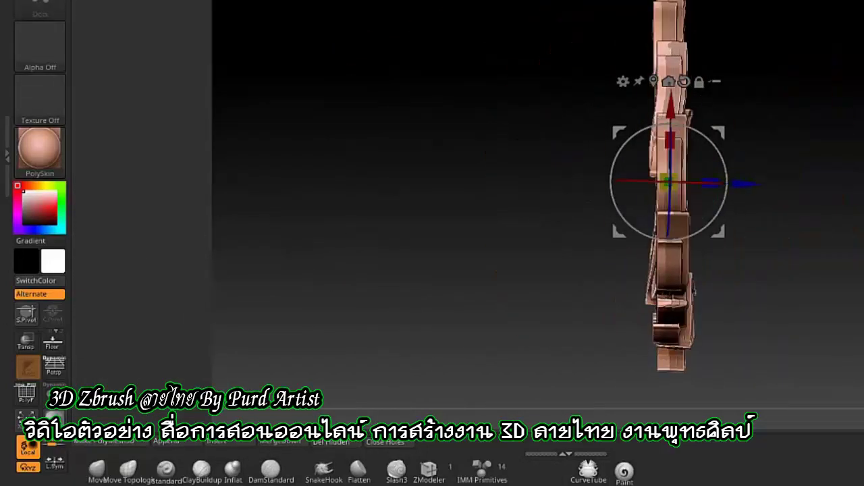
key(q)
mouse_move(505, 201)
mouse_down()
mouse_move(471, 156)
mouse_move(391, 189)
mouse_move(450, 268)
mouse_move(473, 247)
mouse_up()
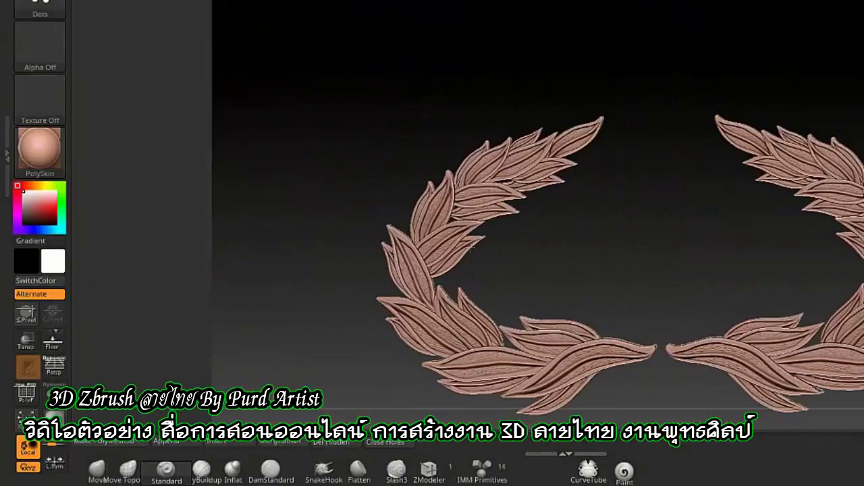
drag(619, 225, 665, 221)
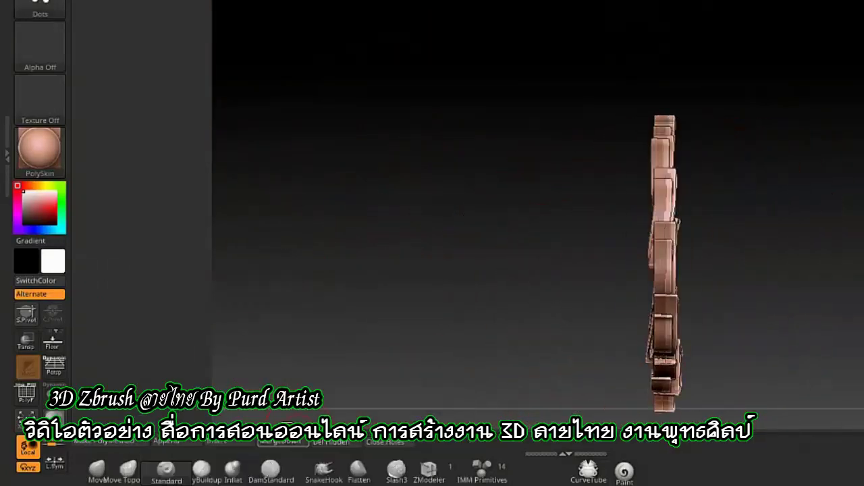
alt+drag(491, 265, 375, 181)
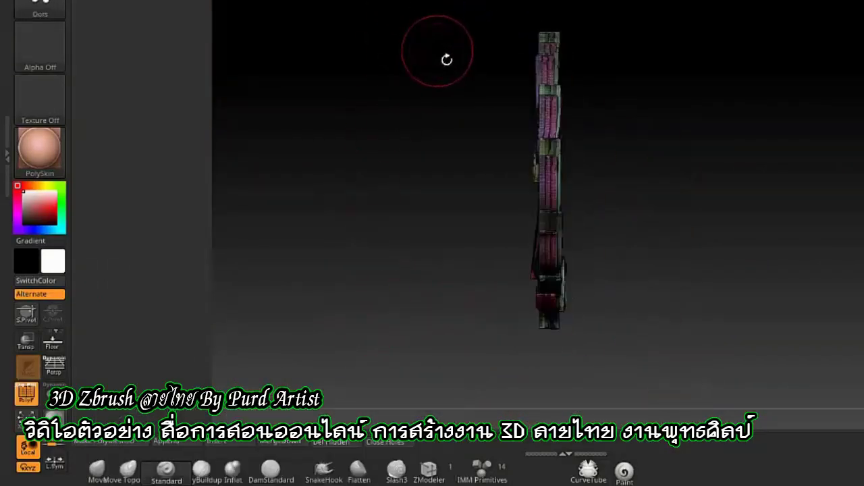
Check the polygroups, review the emblem from side and front, and bring up the Save dialog
click(39, 8)
click(74, 5)
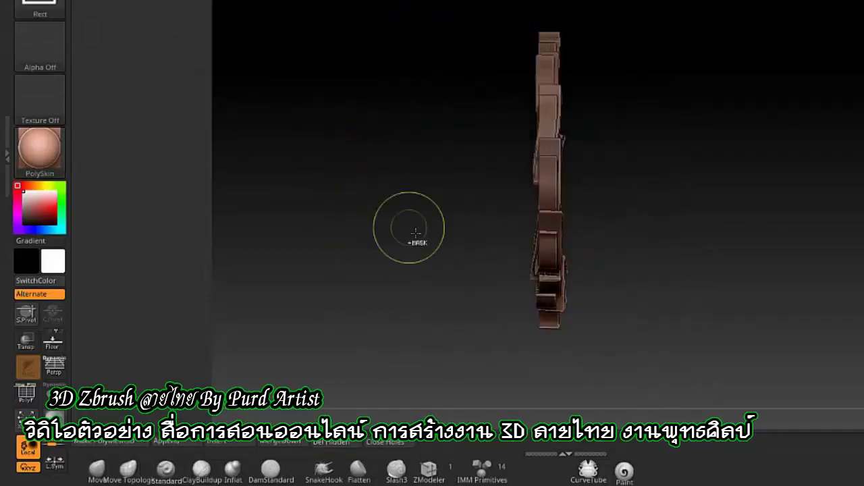
key(shift+f)
shift+drag(409, 207, 393, 80)
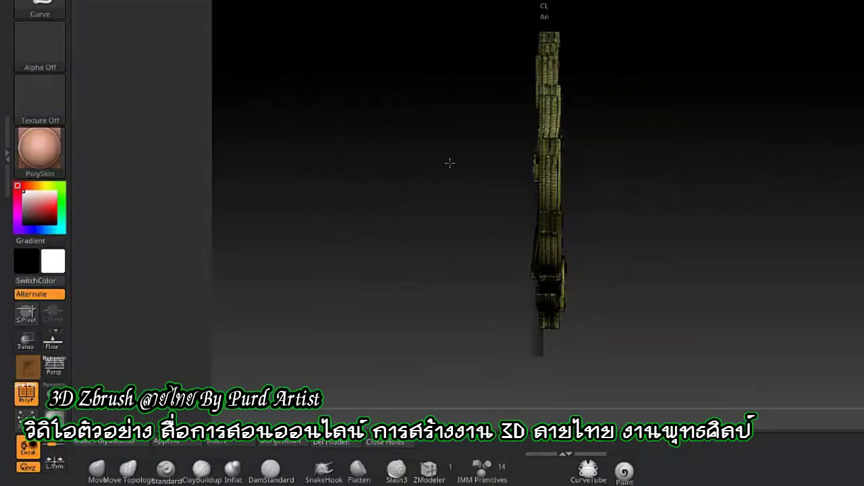
mouse_move(449, 162)
mouse_down()
mouse_move(517, 161)
mouse_move(74, 220)
mouse_up()
key(shift+f)
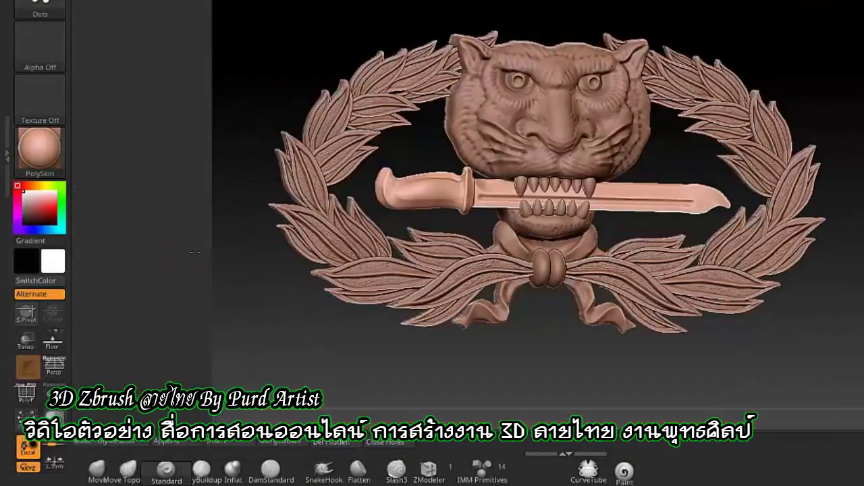
shift+drag(351, 261, 245, 261)
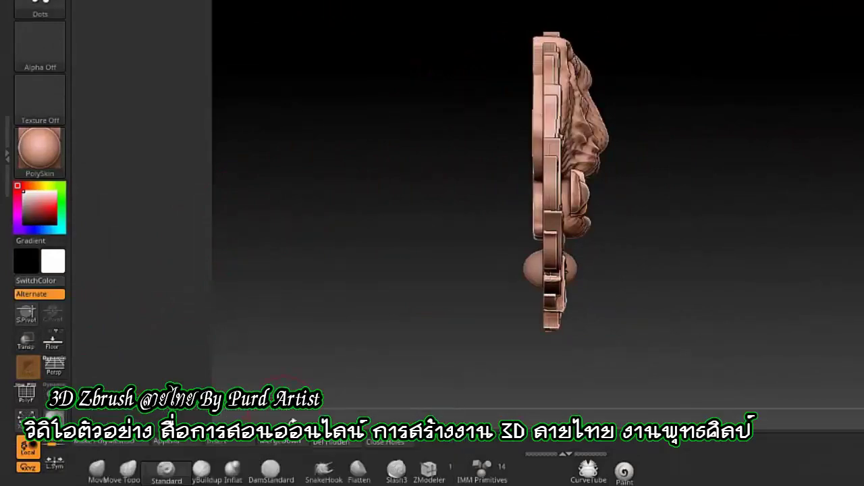
drag(318, 293, 317, 291)
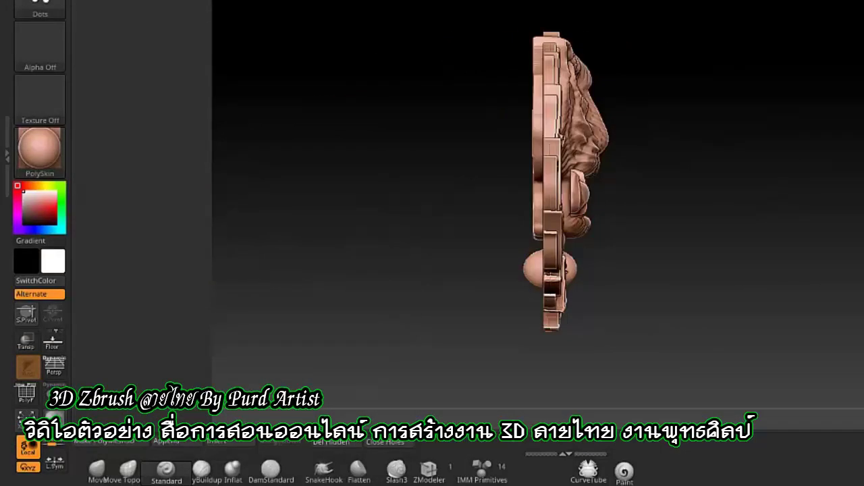
key(ctrl+s)
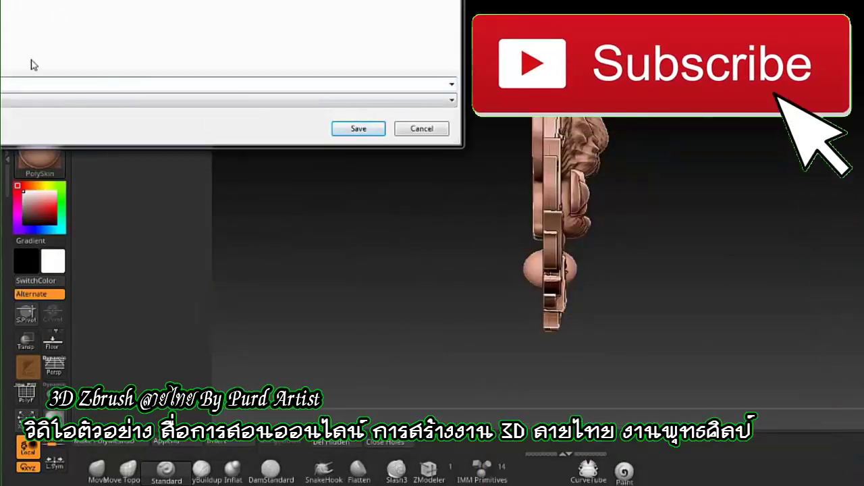
Confirm saving the tiger emblem, then browse Lightbox for the uniformed bust model
key(Return)
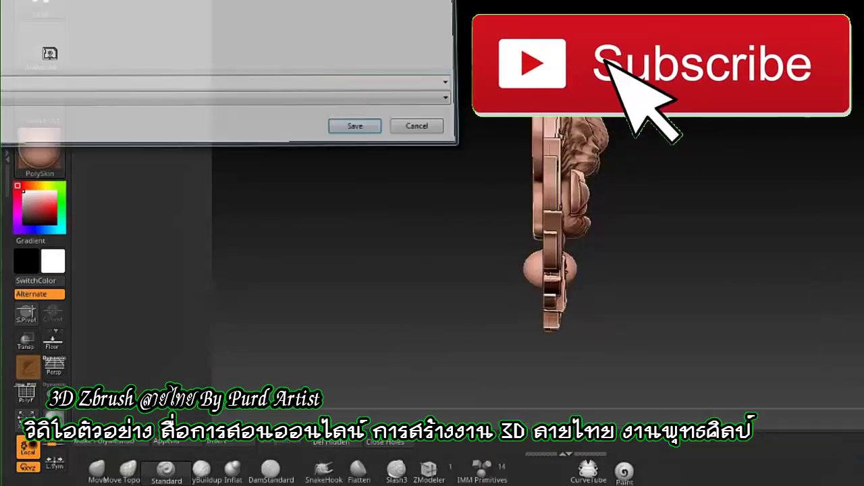
key(w)
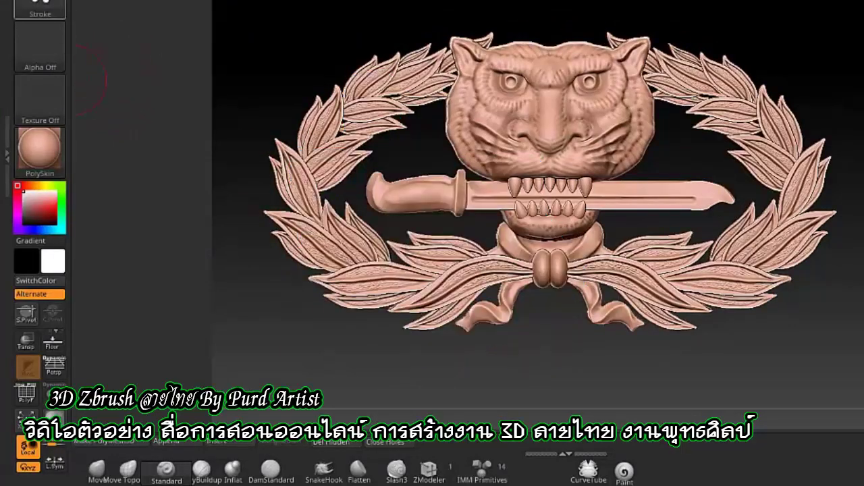
key(comma)
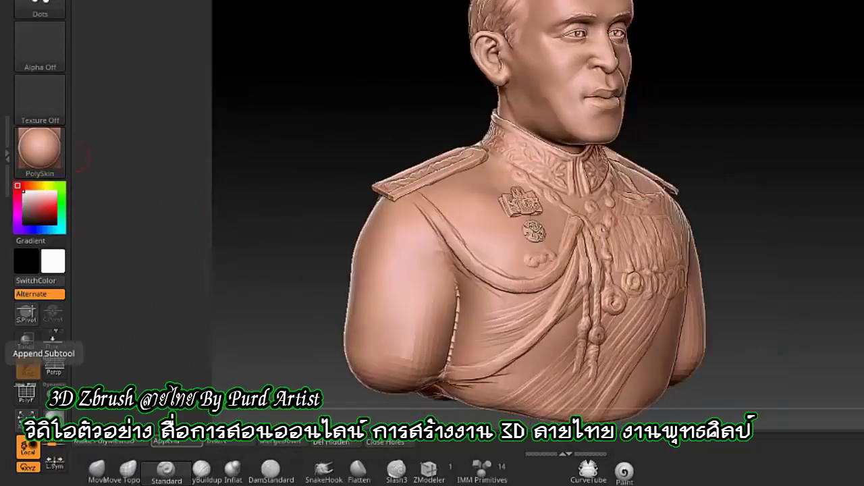
Append the tiger emblem to the bust as a new SubTool
click(27, 340)
click(19, 251)
drag(347, 135, 282, 167)
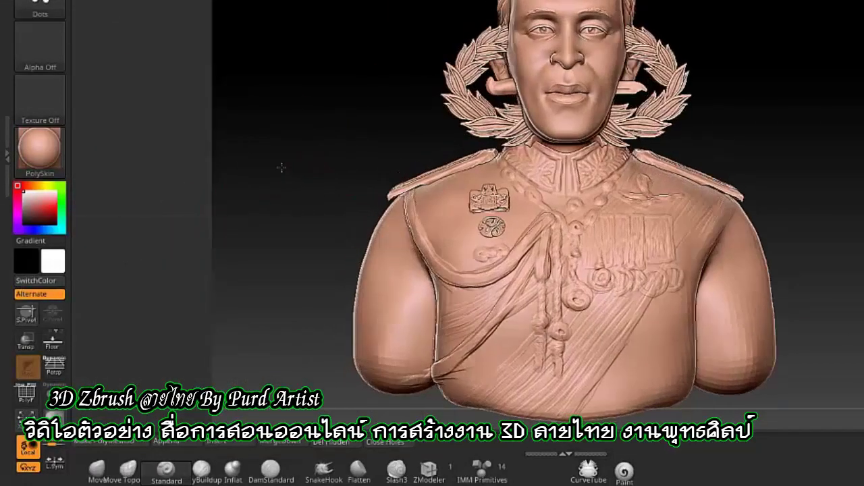
Shrink the emblem and place it facing forward on the left chest below the round medal
drag(566, 86, 443, 195)
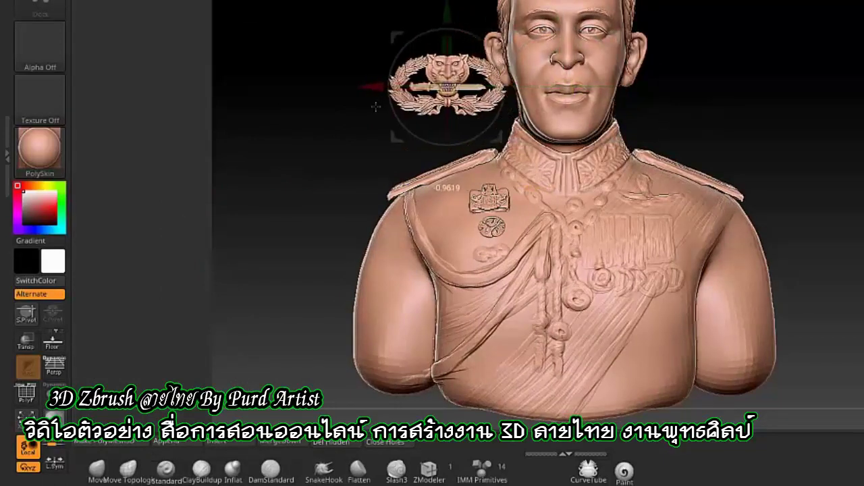
drag(467, 146, 378, 155)
mouse_move(434, 222)
mouse_down()
mouse_move(560, 203)
mouse_move(550, 251)
mouse_up()
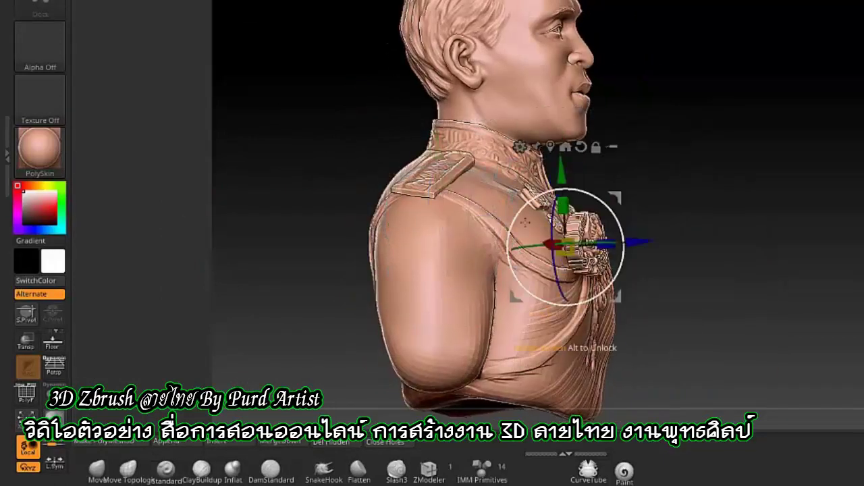
drag(311, 291, 284, 293)
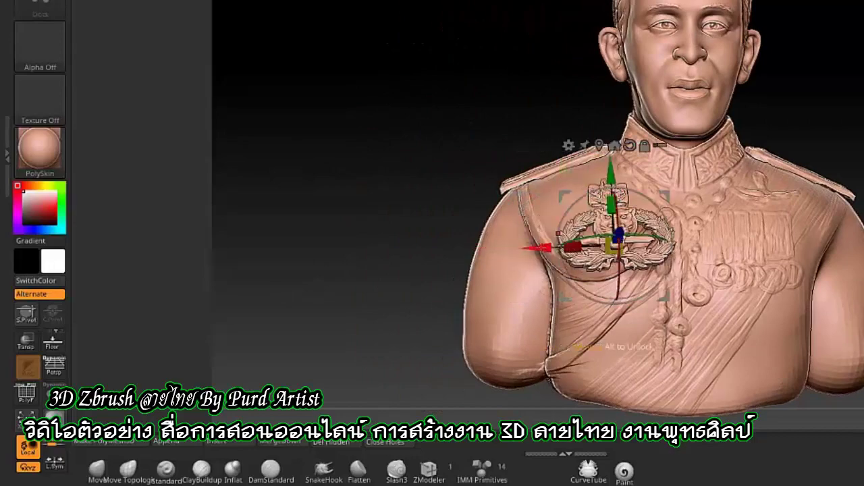
scroll(594, 243, up, 5)
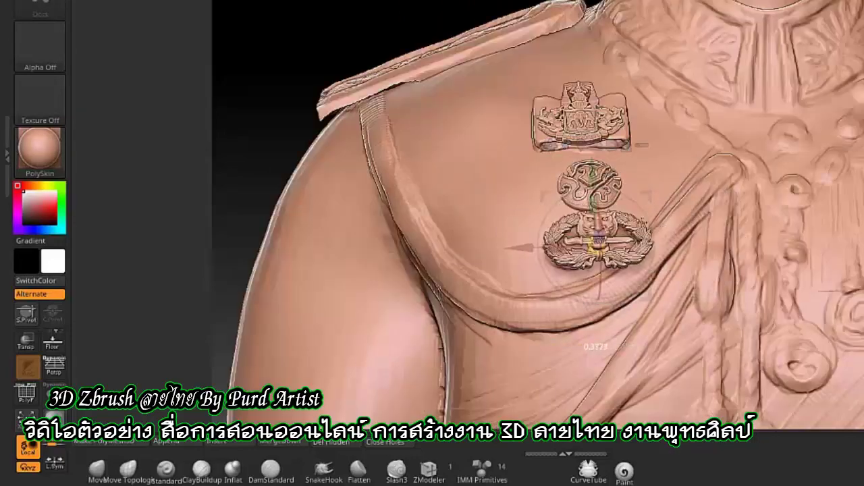
drag(528, 249, 528, 260)
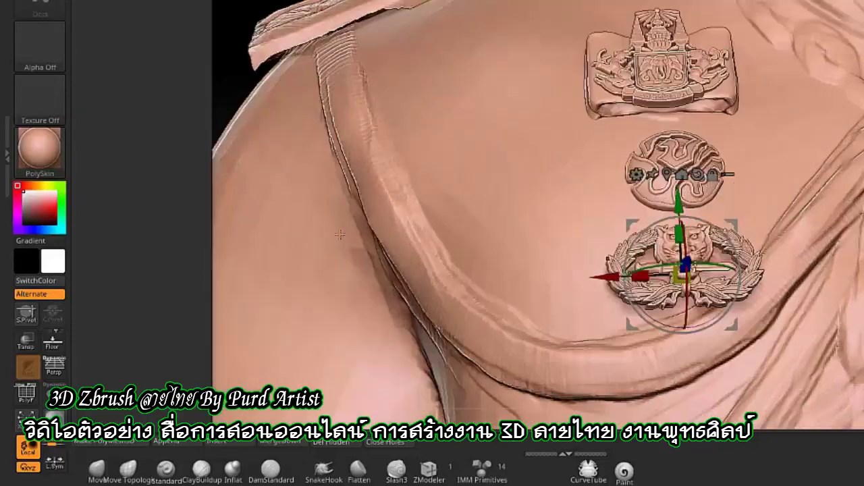
drag(363, 220, 192, 264)
mouse_move(681, 357)
mouse_down()
mouse_move(686, 392)
mouse_move(678, 392)
mouse_move(607, 337)
mouse_move(503, 214)
mouse_up()
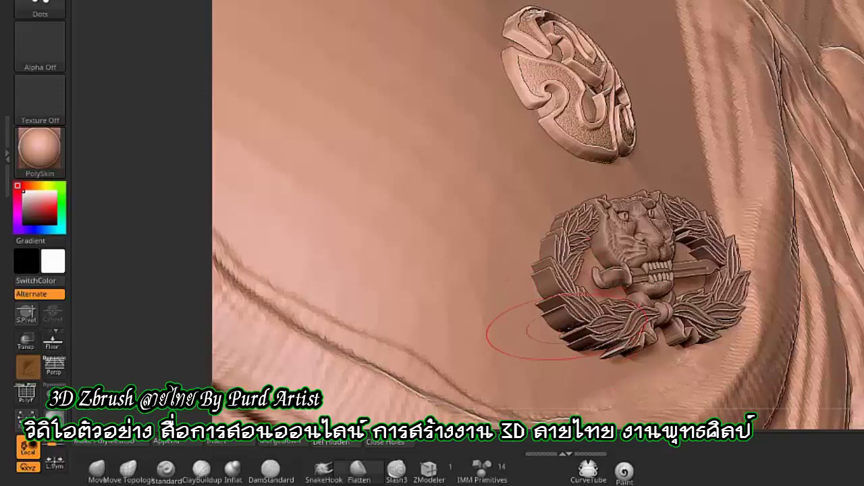
Adjust the emblem's size and depth, then give it the MAH_Shiny material
key(w)
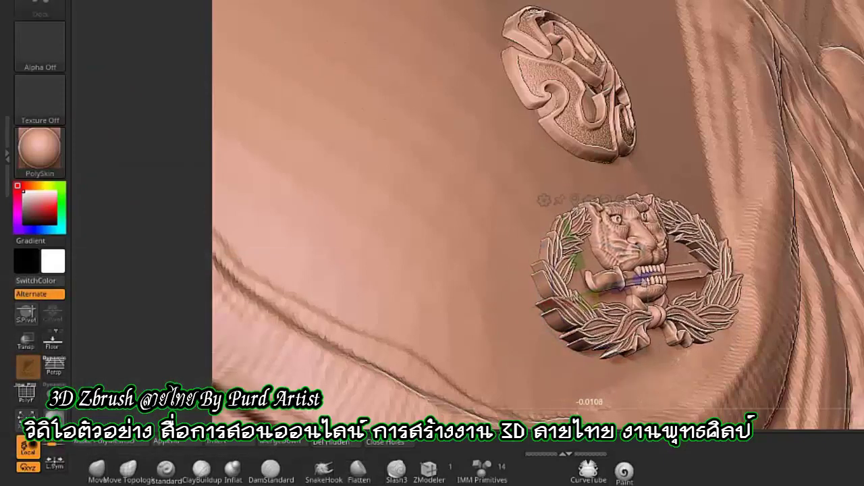
drag(405, 203, 597, 259)
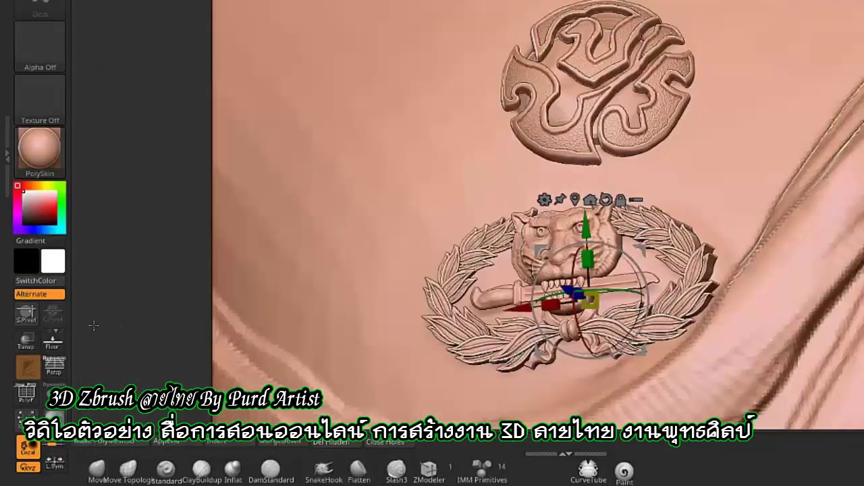
drag(594, 299, 655, 226)
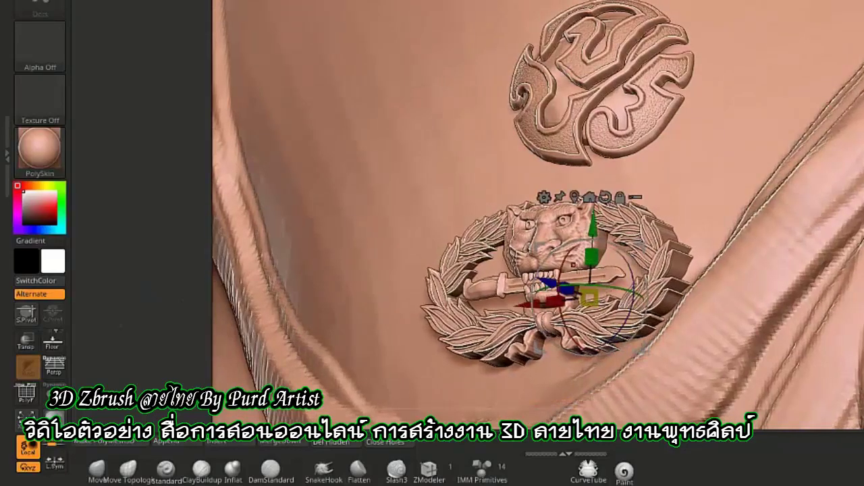
drag(655, 331, 674, 232)
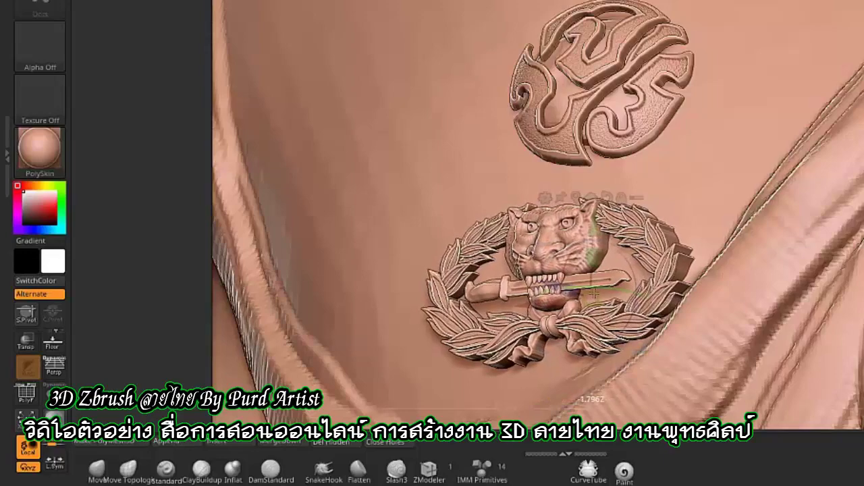
drag(594, 292, 641, 280)
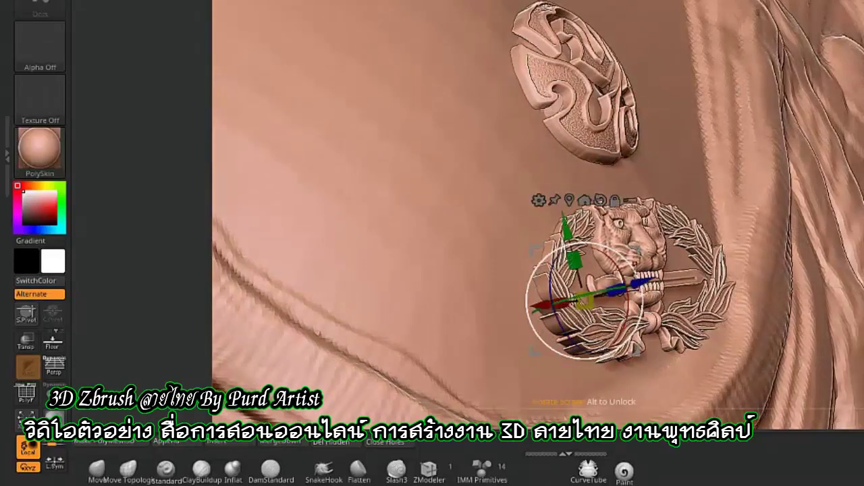
scroll(617, 257, up, 2)
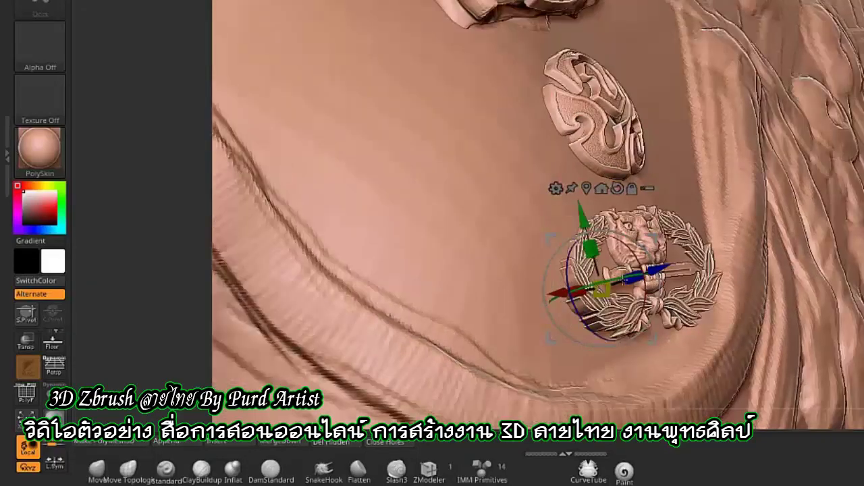
scroll(619, 236, up, 4)
click(41, 162)
click(213, 233)
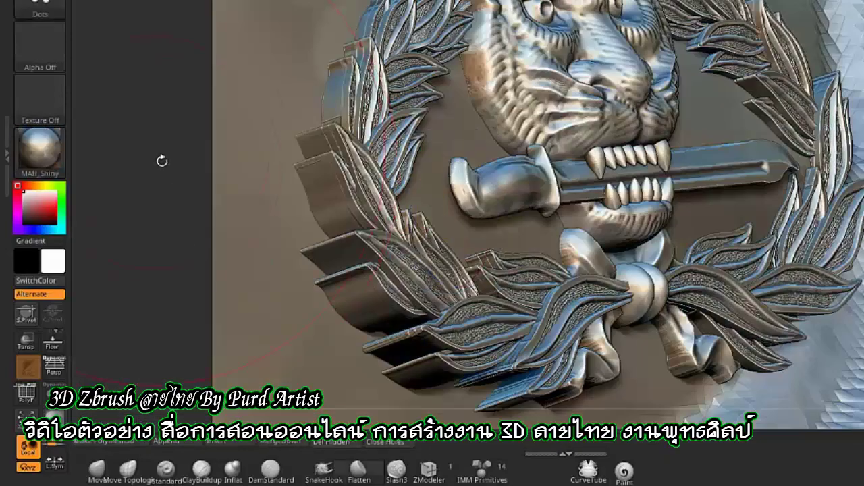